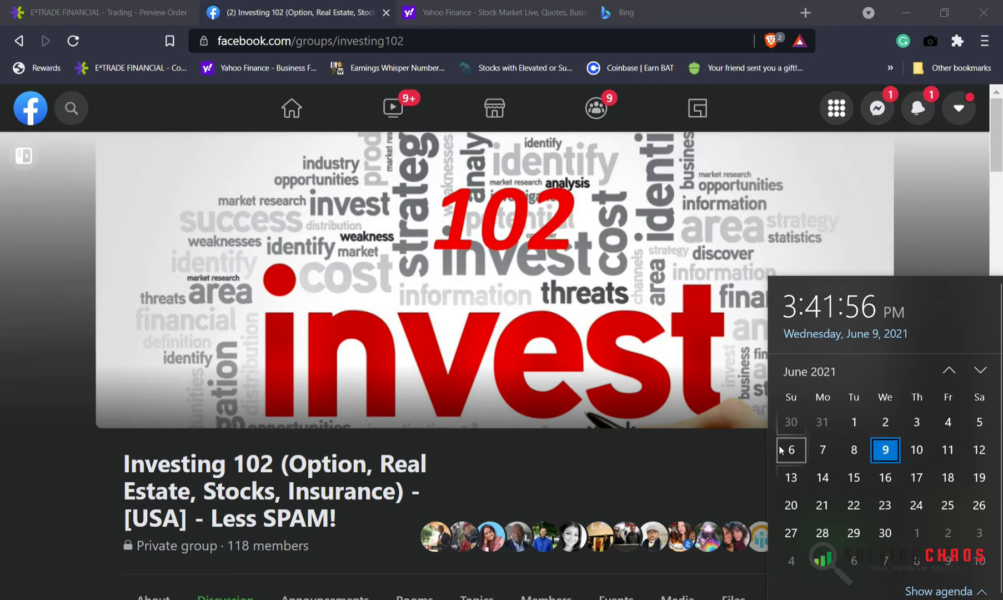
Step: Dismiss the clock flyout and scroll through the Investing 102 group page
left_click(11, 343)
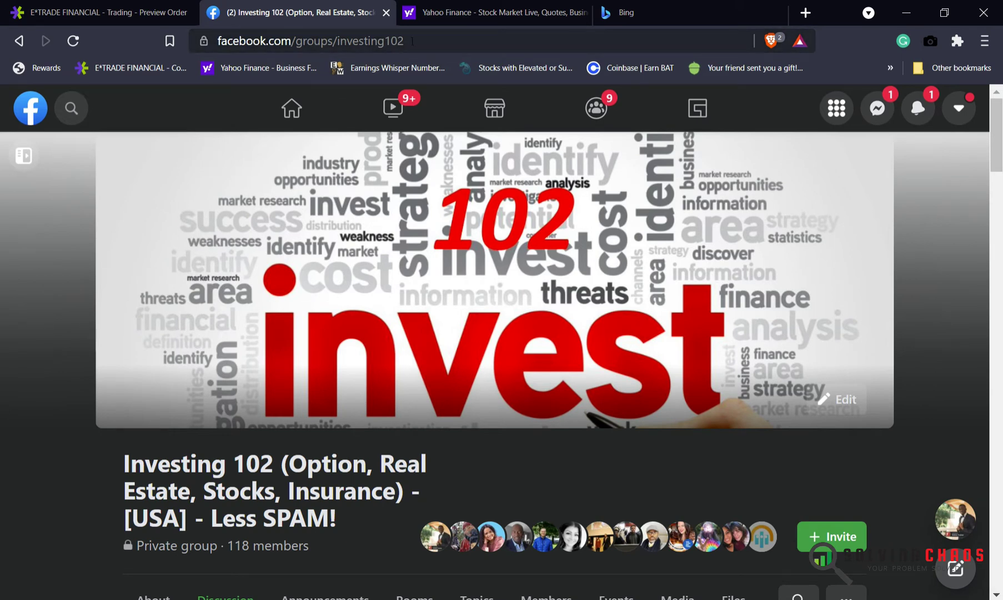
scroll(28, 365, "down", 5)
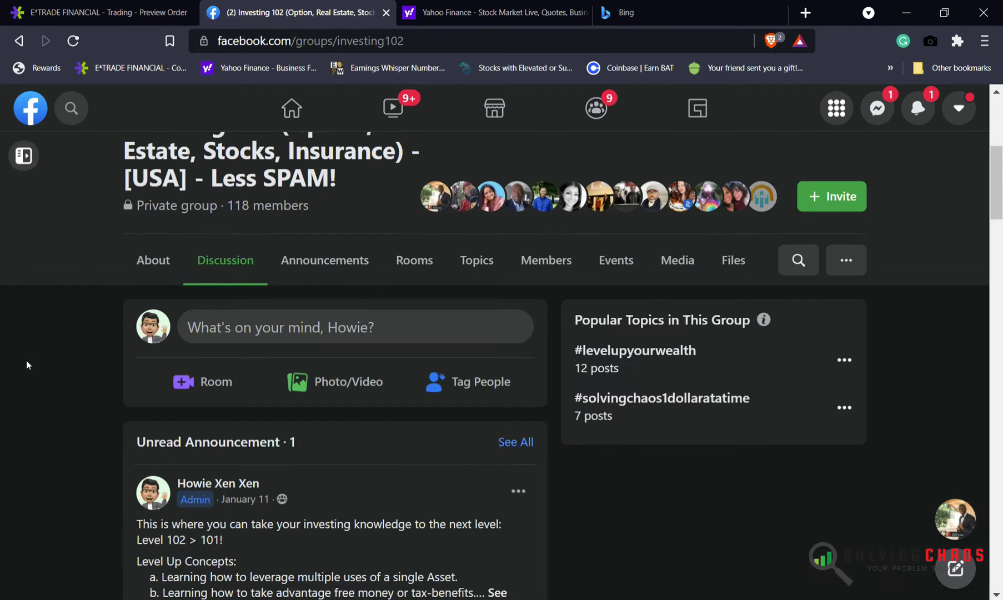
scroll(27, 365, "up", 5)
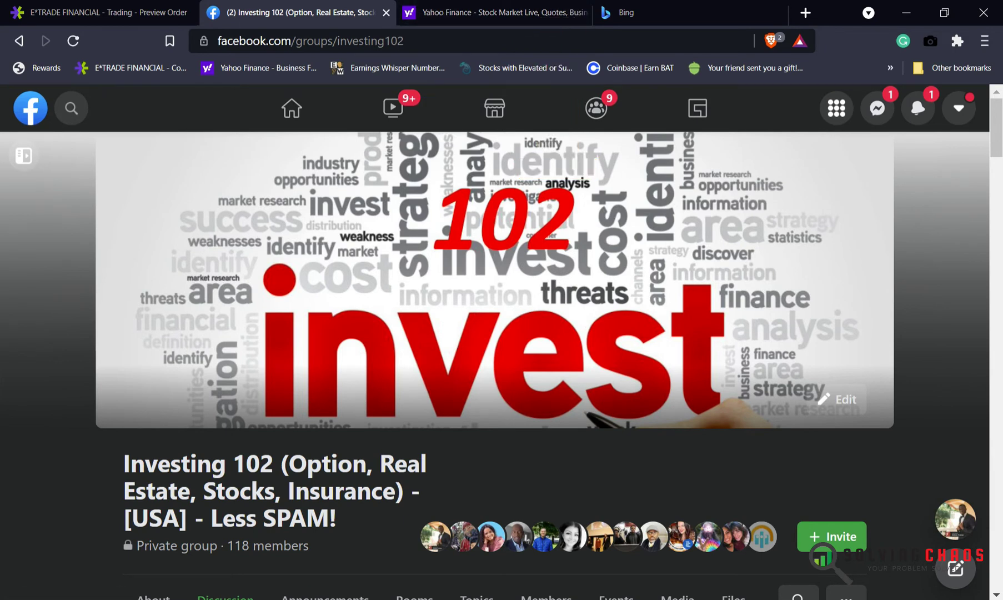
Step: Close the Facebook tab and scroll through Yahoo Finance's Recently Viewed quotes
key("ctrl+w")
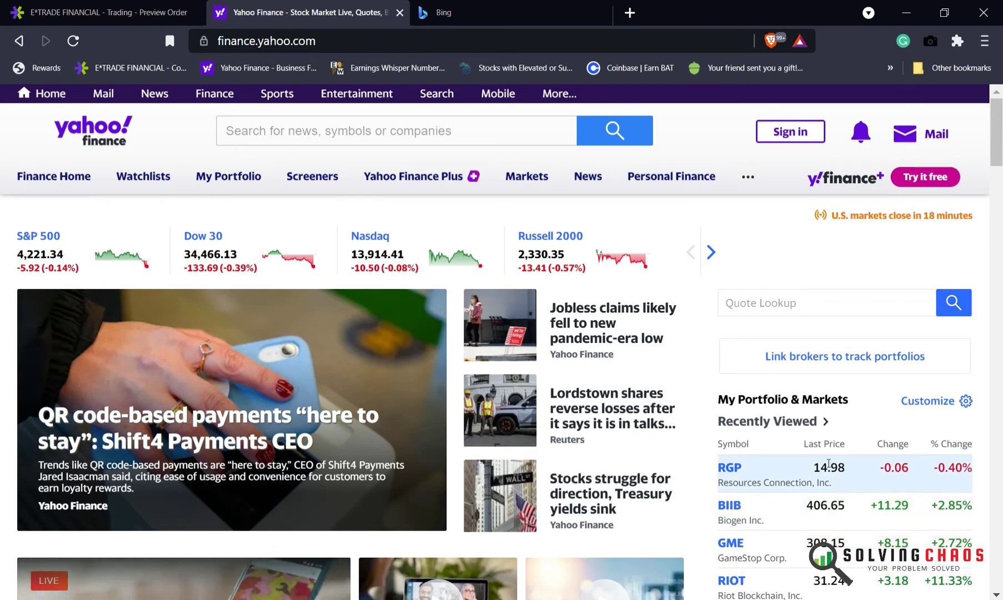
scroll(770, 471, "down", 2)
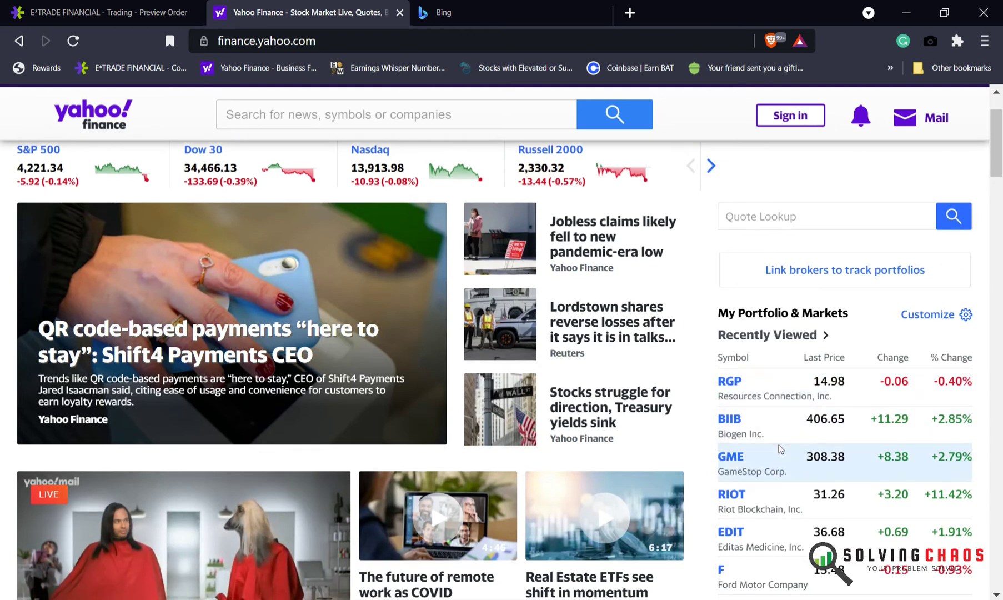
scroll(745, 424, "down", 2)
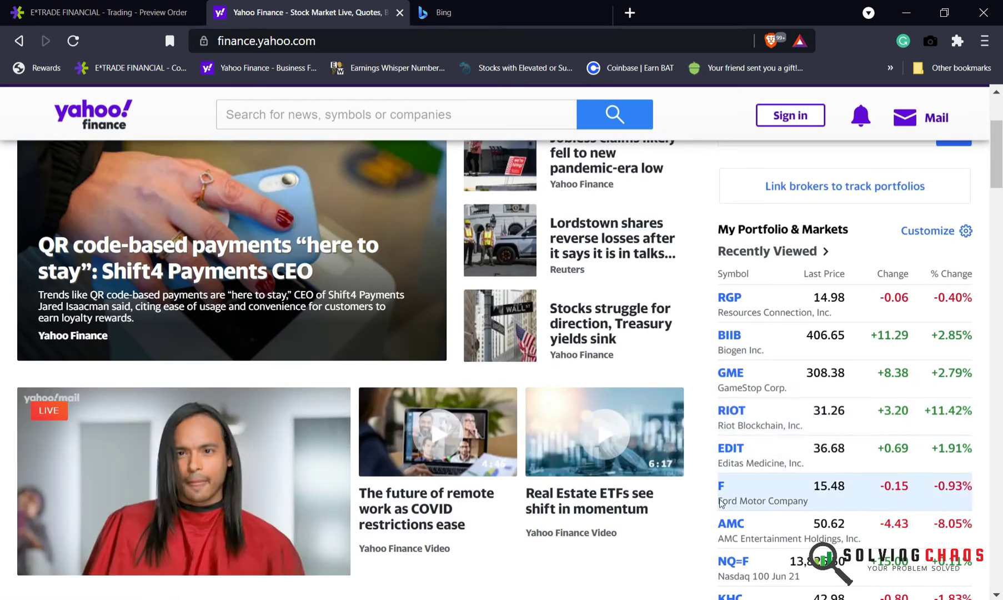
scroll(733, 510, "down", 3)
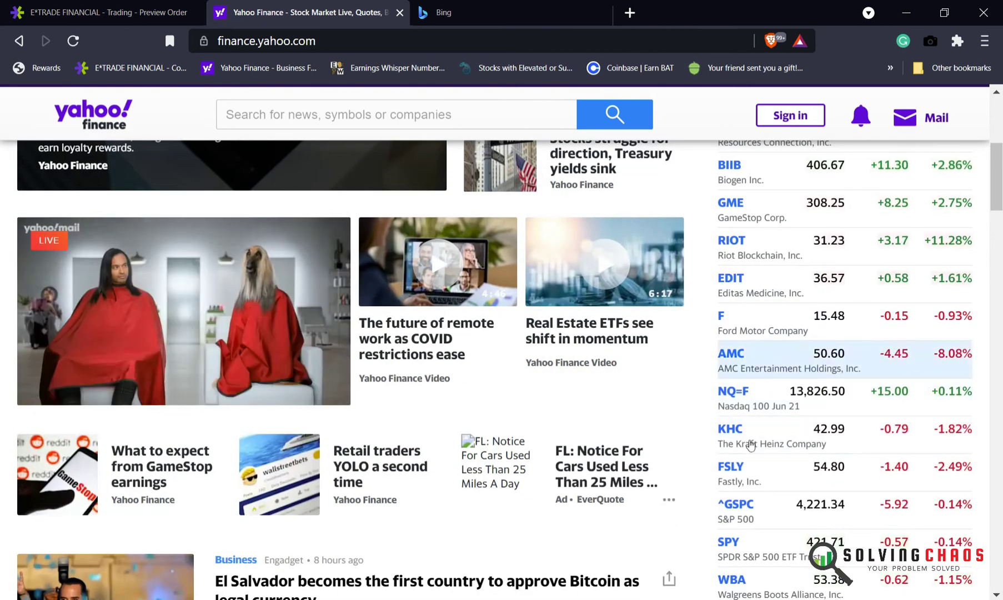
scroll(764, 434, "up", 6)
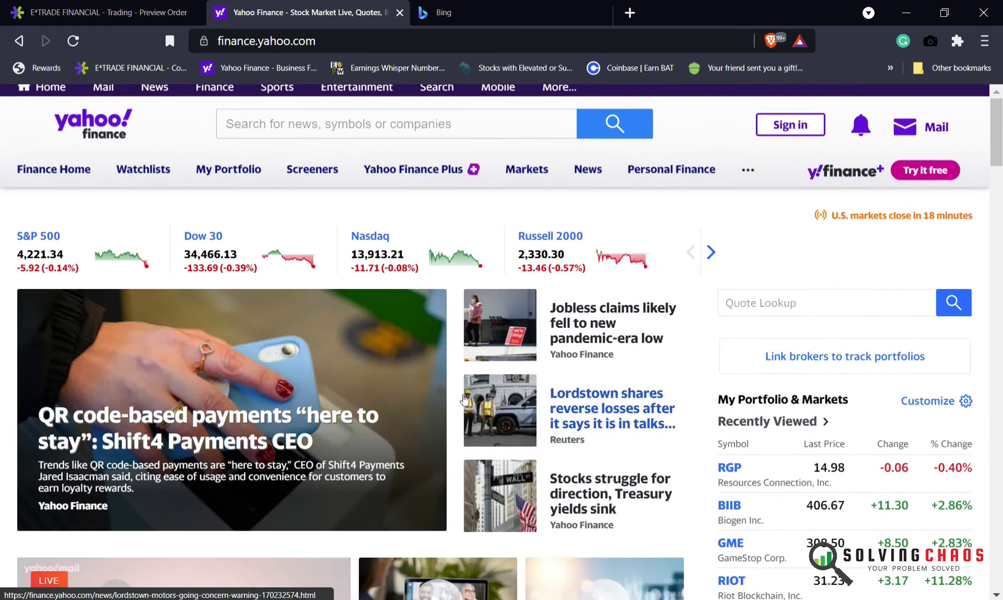
Step: Expand the SPY Jul 16 '21 $386 Put position in E*TRADE and start its roll
key("ctrl+shift+Tab")
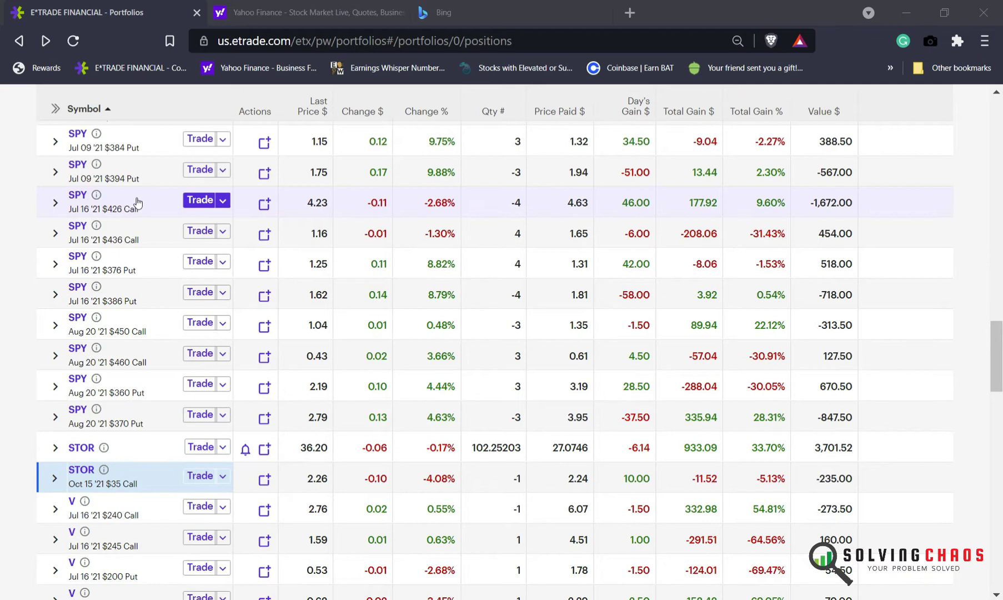
scroll(138, 239, "up", 2)
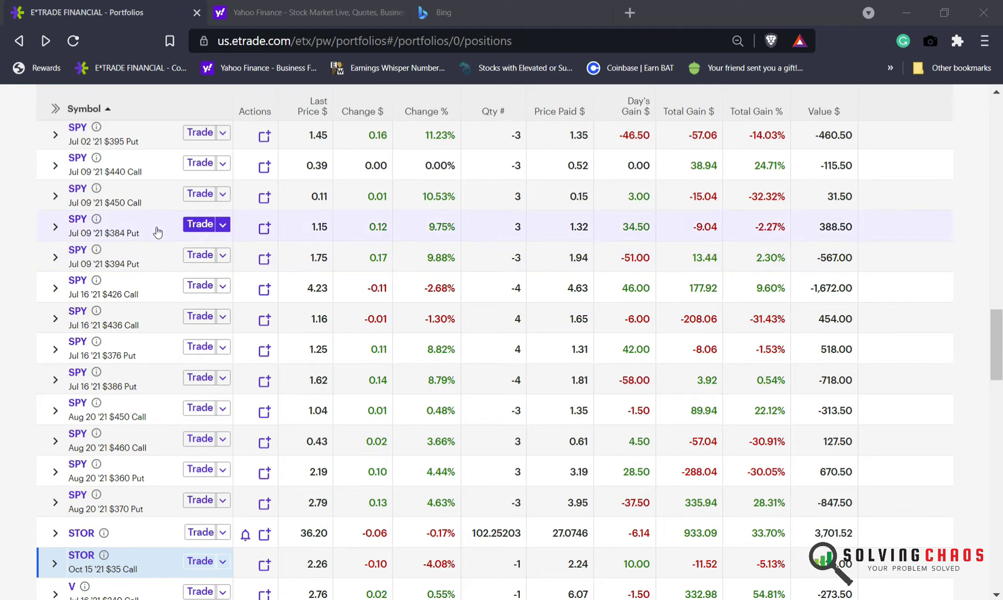
left_click(143, 383)
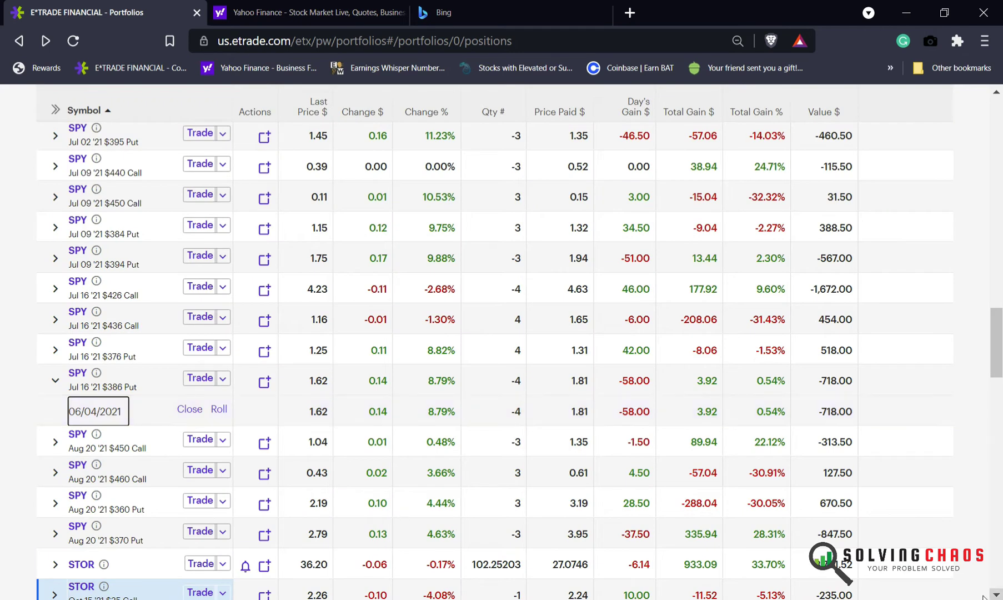
key("super+alt+d")
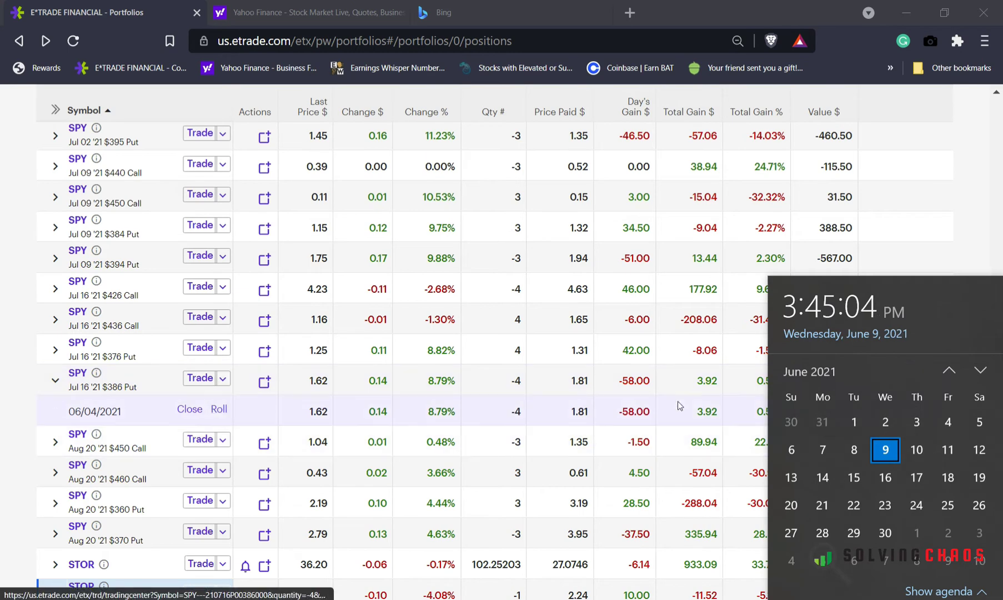
left_click(561, 414)
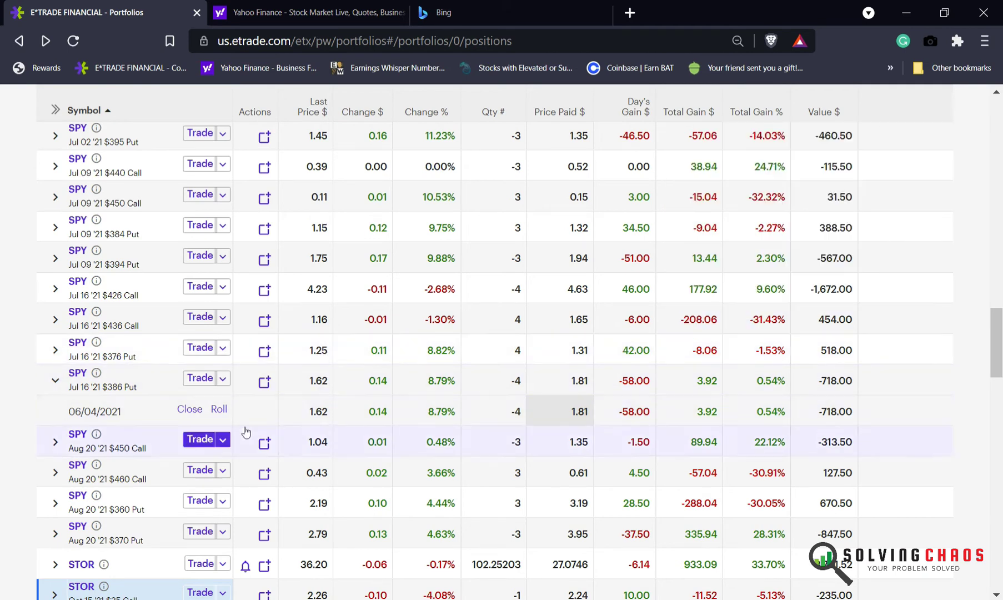
left_click(219, 409)
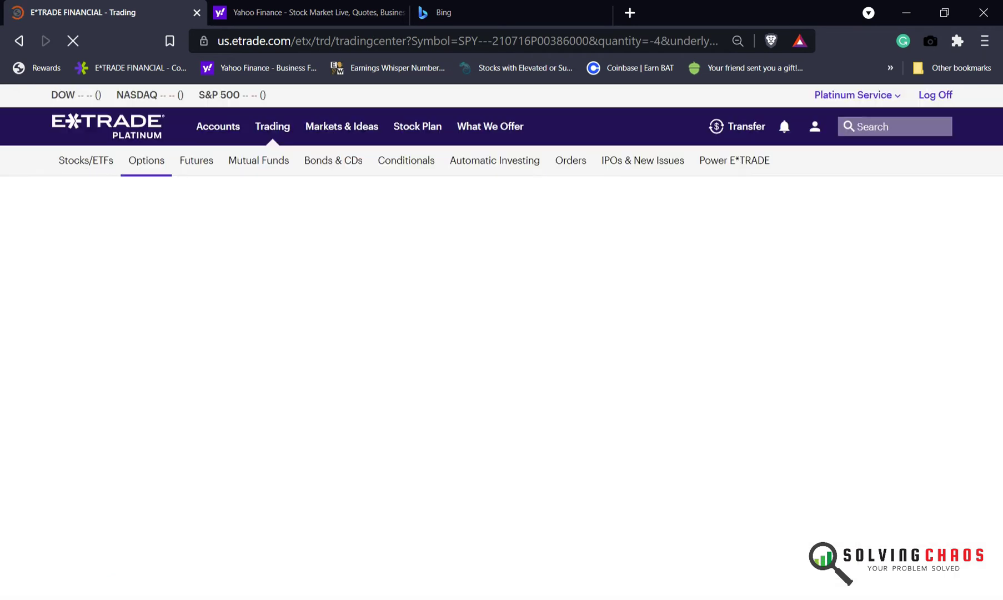
Step: List the SPY positions beside the order and tick the Jul 16 '21 $376 and $386 Puts
left_click(805, 309)
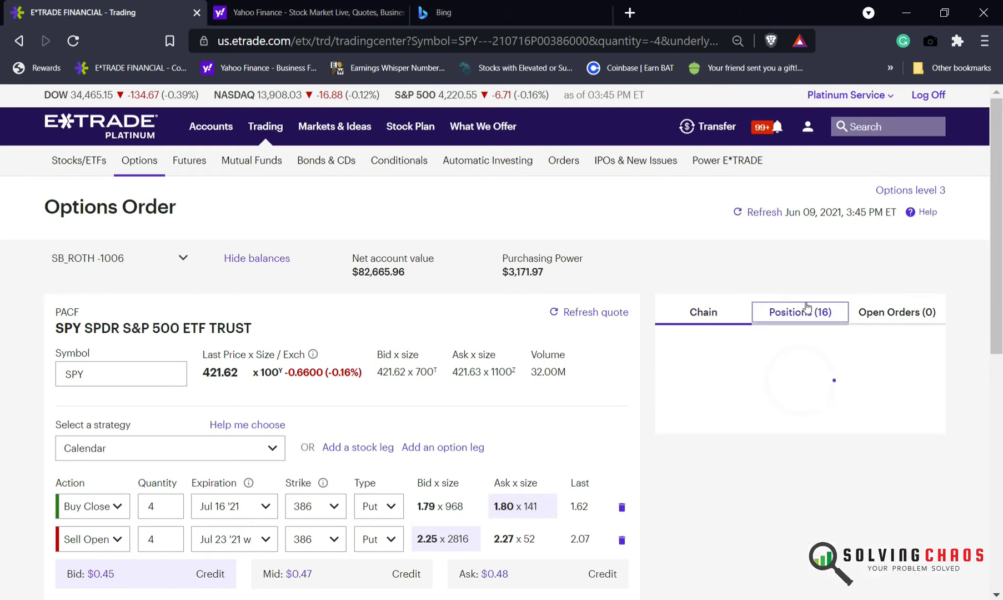
scroll(769, 483, "down", 5)
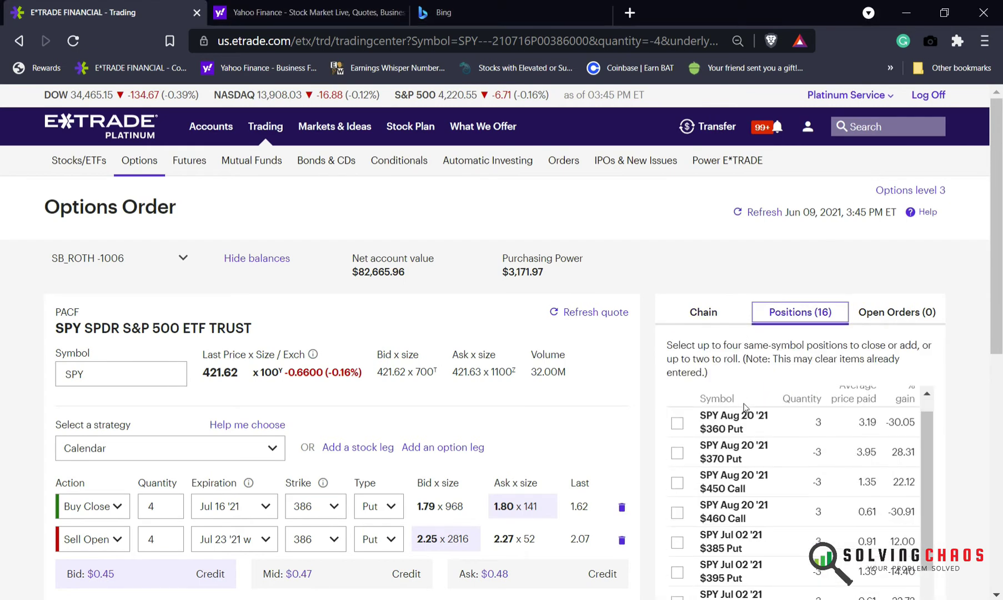
scroll(774, 497, "down", 2)
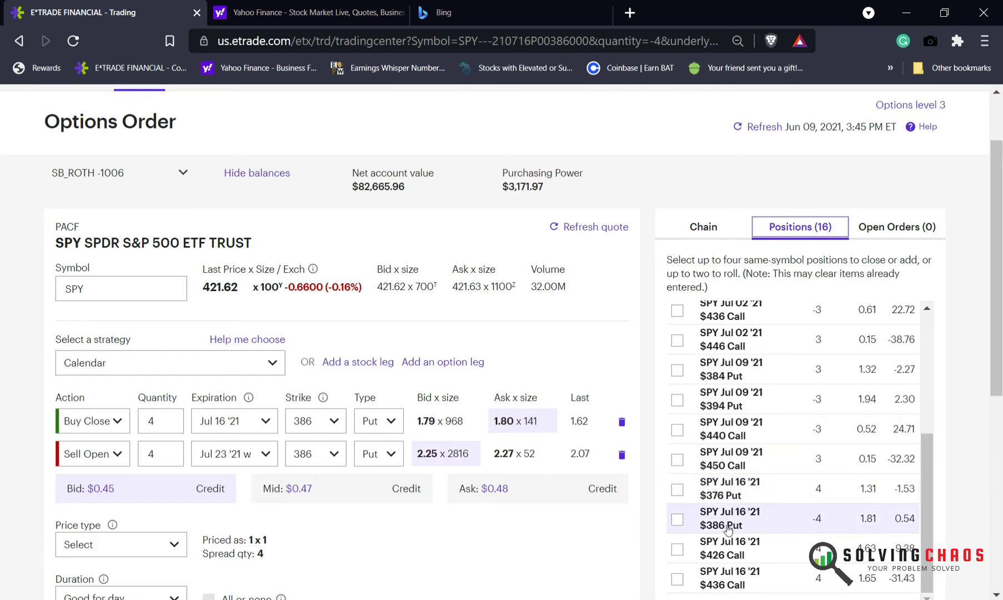
left_click(677, 490)
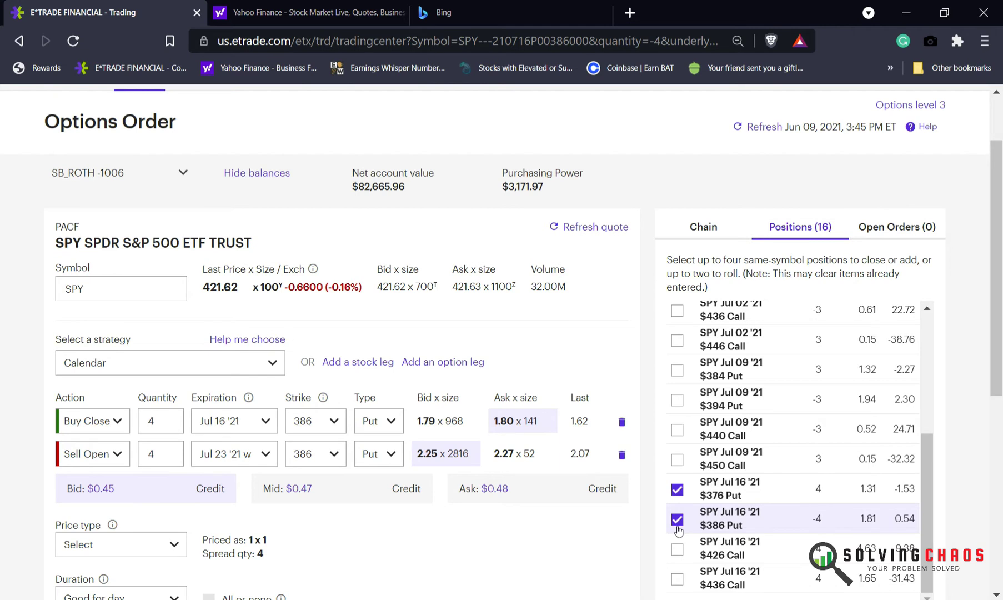
scroll(704, 528, "down", 2)
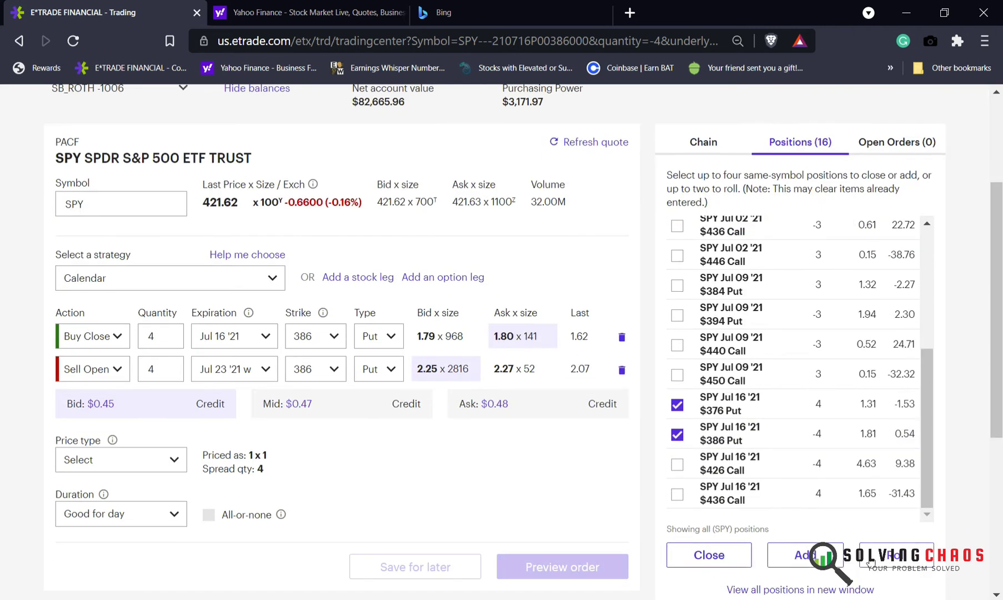
Step: Add both checked puts as legs and set the new legs' expiration to Jul 16 '21
left_click(825, 555)
left_click(244, 376)
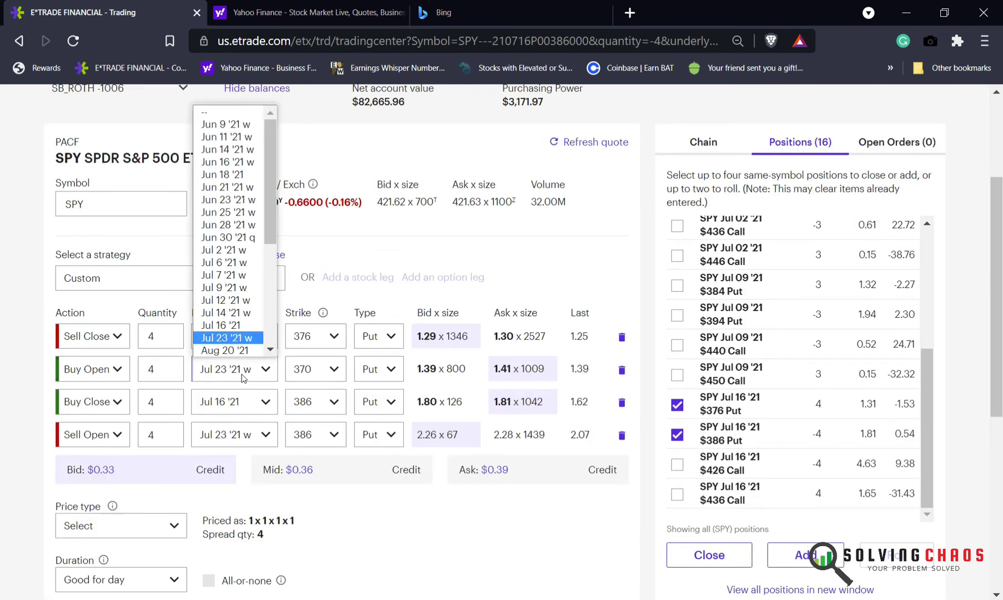
left_click(234, 325)
left_click(232, 437)
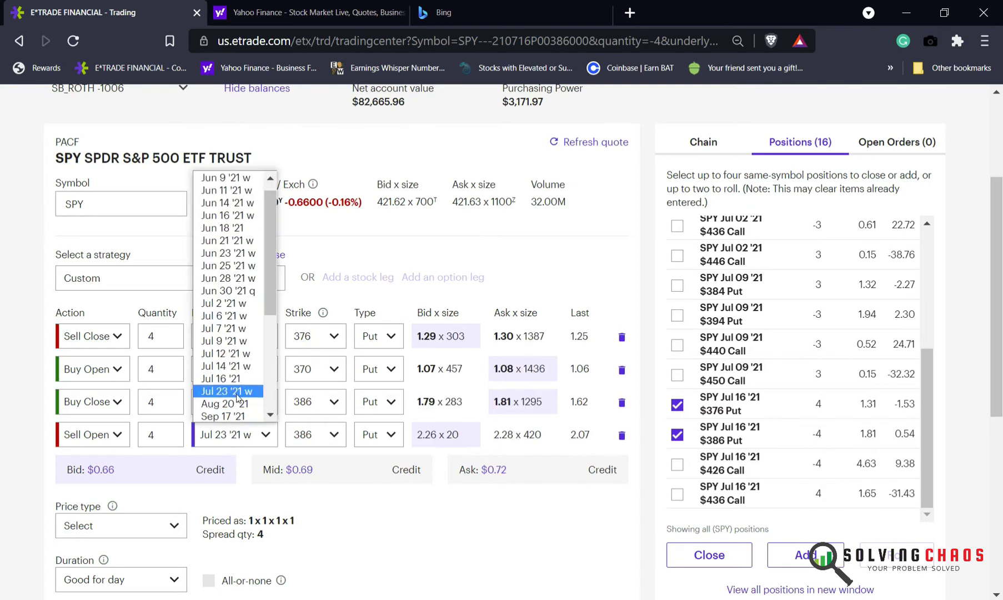
left_click(233, 379)
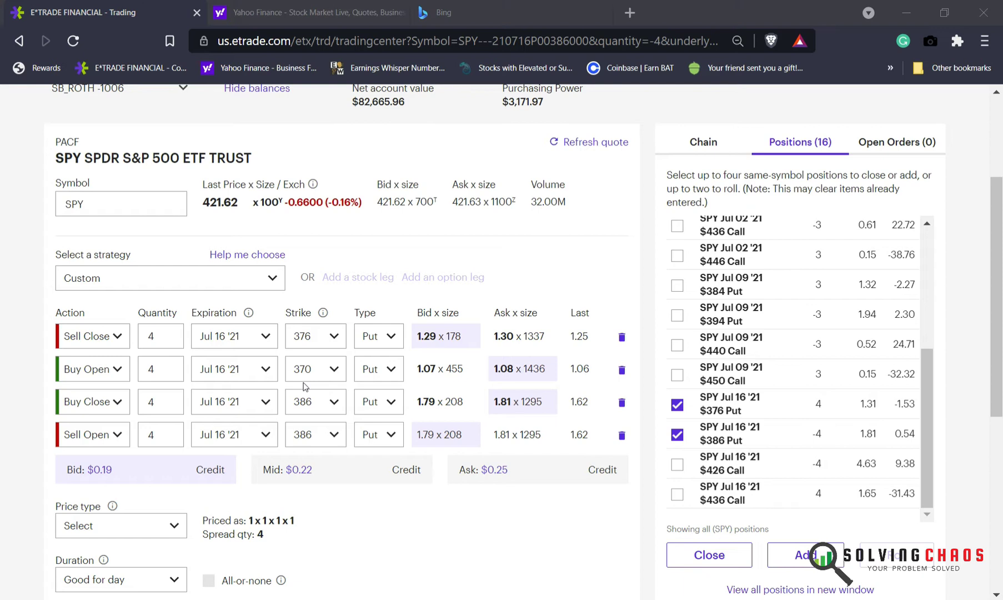
Step: Try strikes 391 and 381 for the new sell and buy put legs
left_click(336, 439)
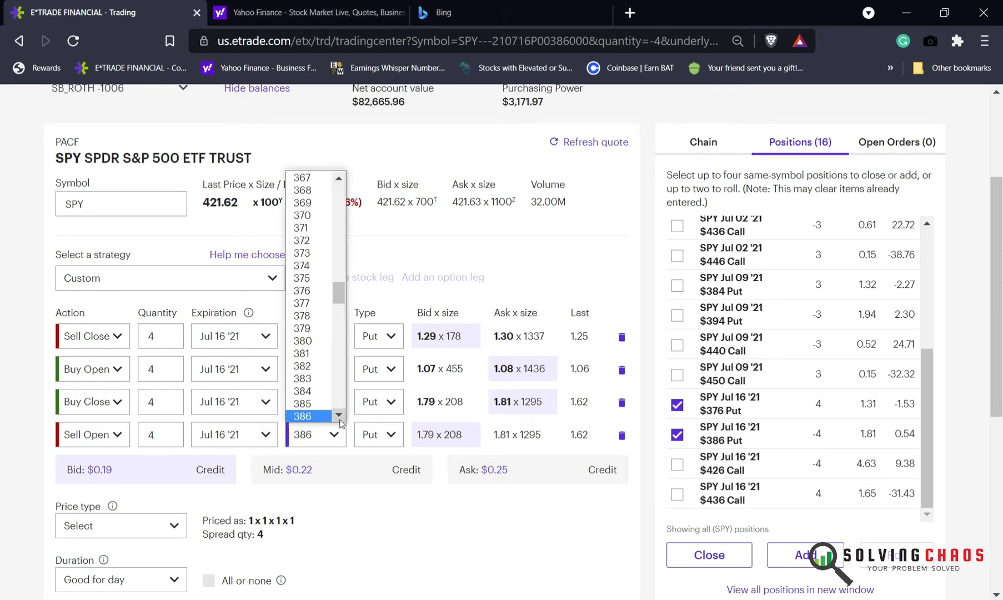
left_click(339, 418)
left_click(339, 418)
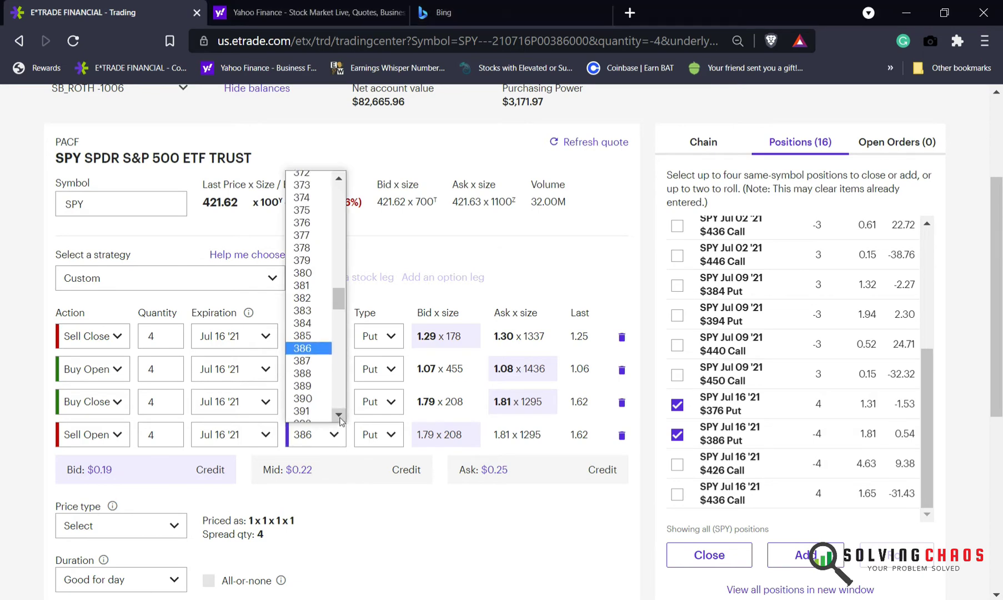
left_click(325, 411)
left_click(341, 375)
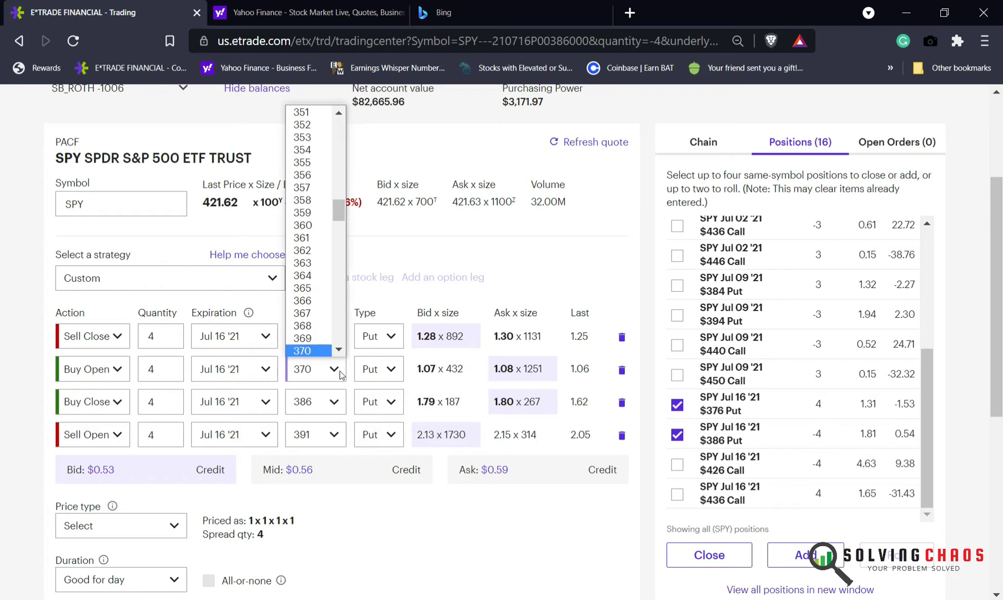
scroll(317, 339, "down", 2)
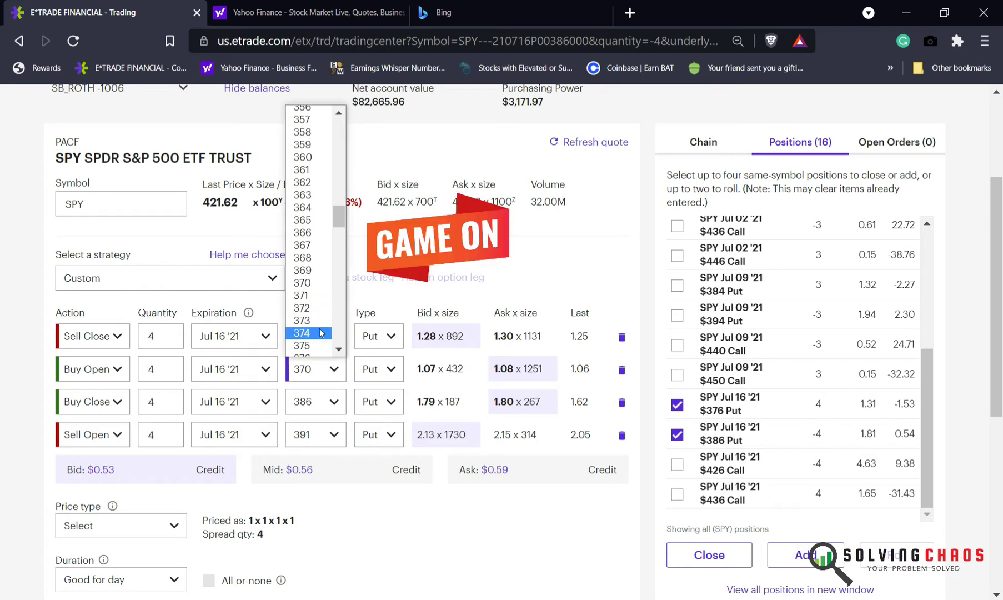
left_click(338, 349)
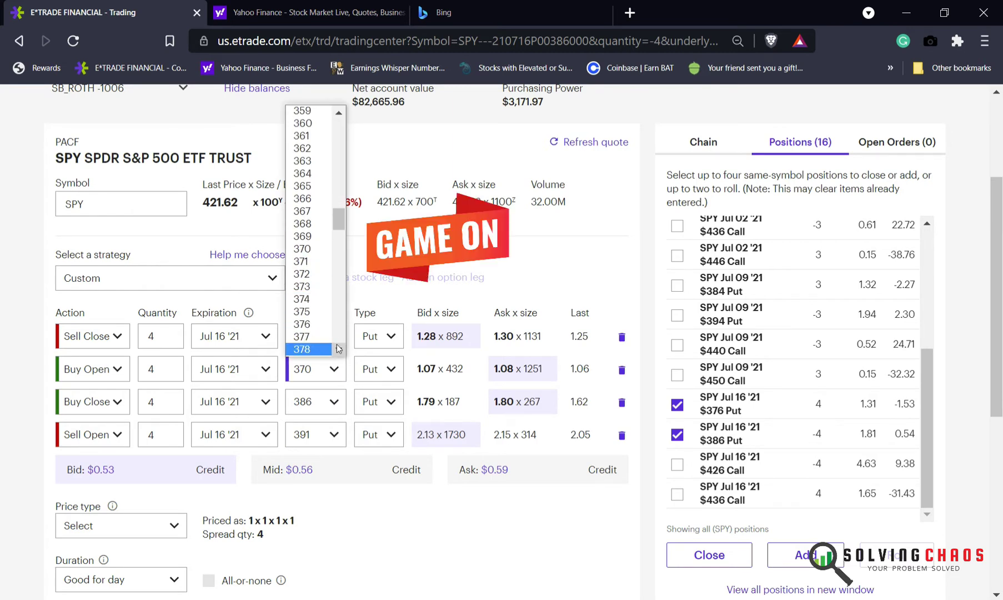
left_click(339, 349)
left_click(313, 319)
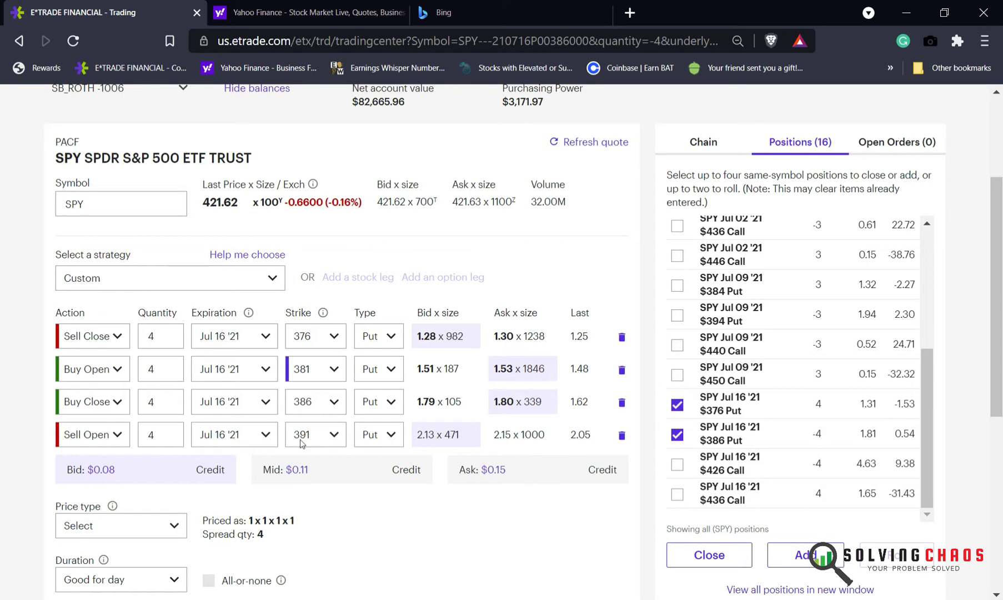
Step: Adjust the new legs' strikes to 393 and 383
left_click(336, 436)
scroll(328, 414, "down", 1)
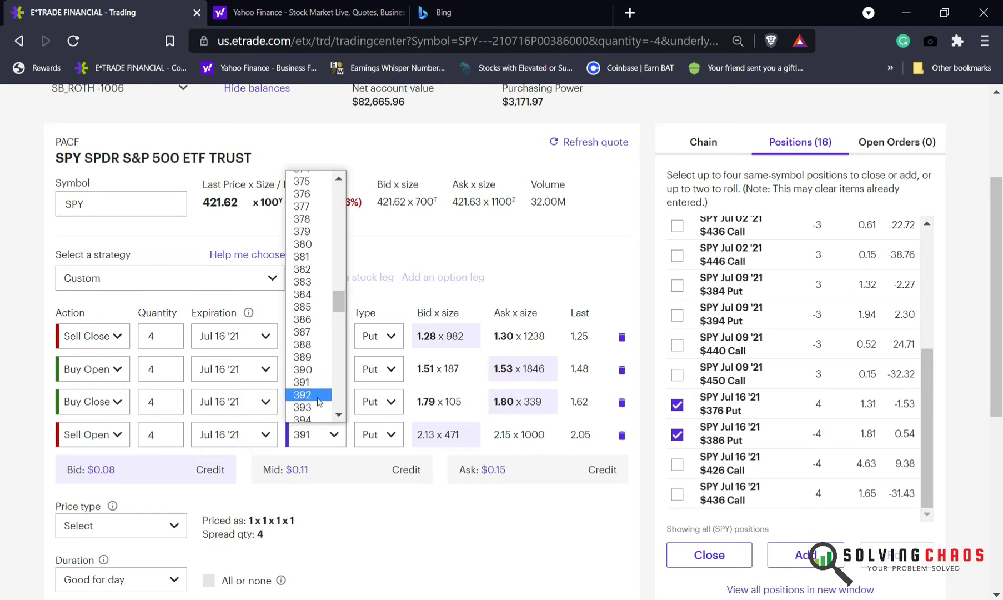
left_click(315, 407)
left_click(333, 369)
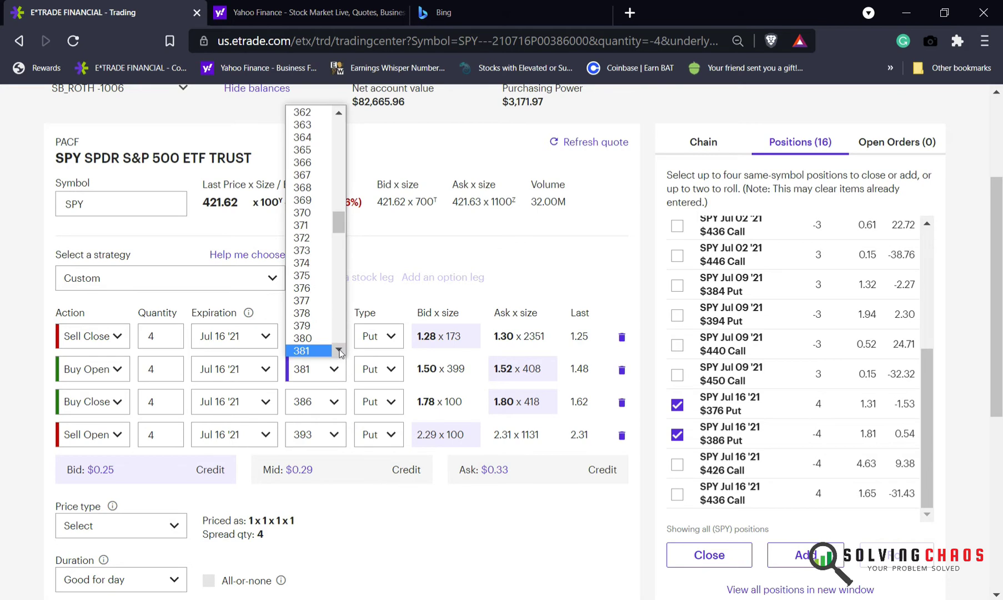
left_click(339, 350)
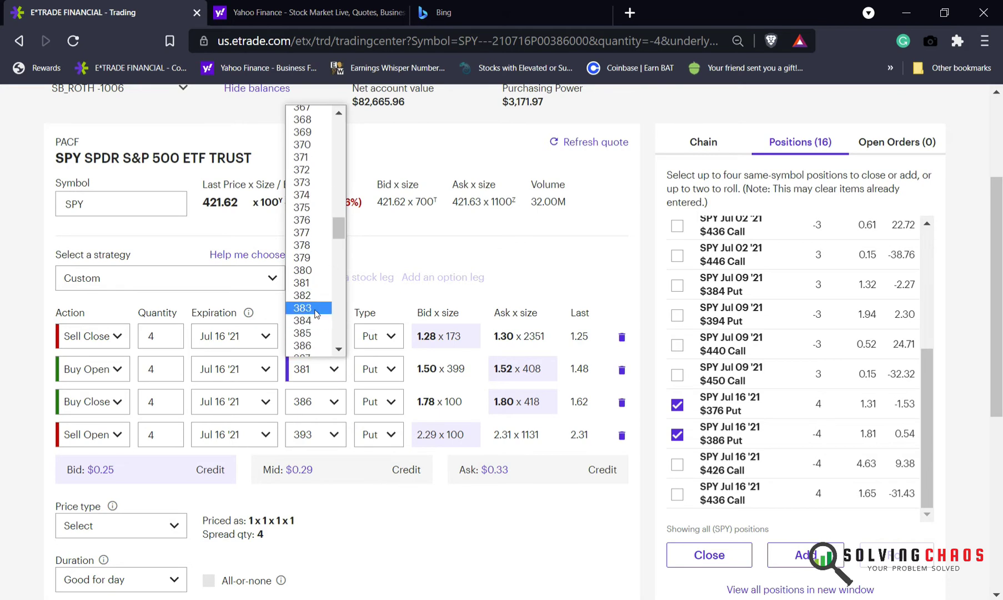
left_click(313, 308)
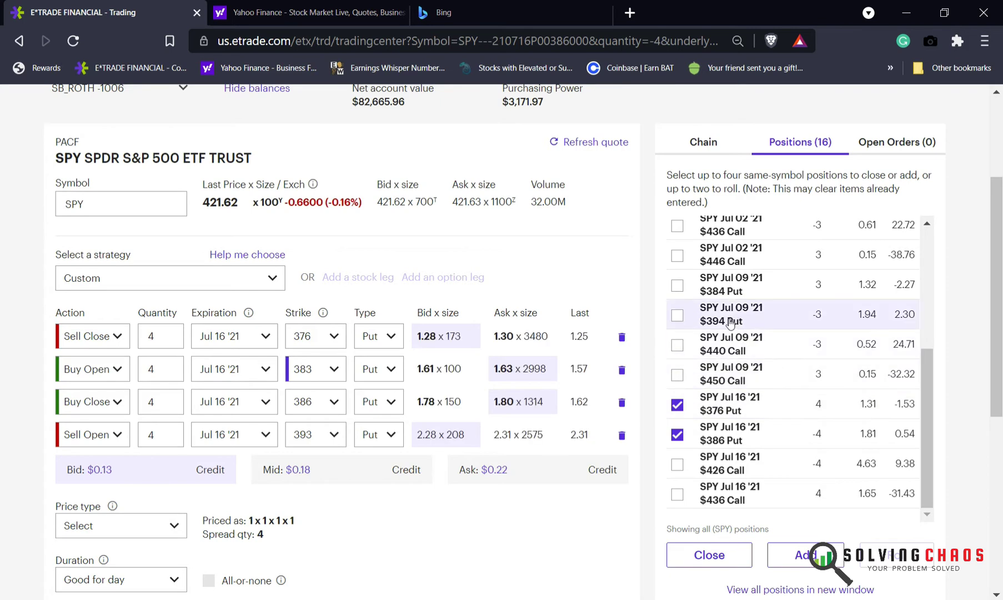
Step: Settle the new legs at strike 395 for Sell Open and 385 for Buy Open
scroll(730, 324, "up", 6)
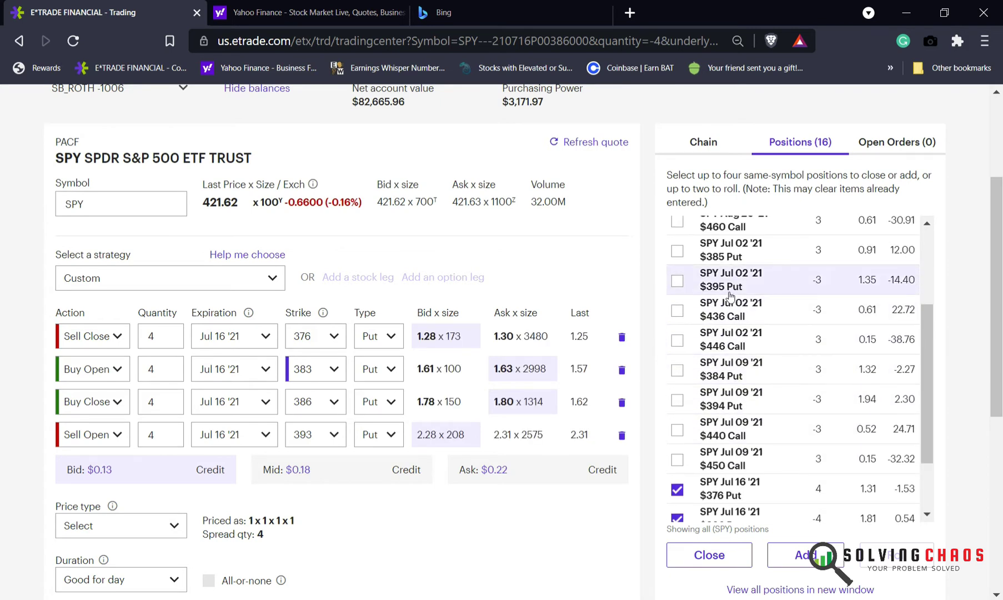
scroll(730, 308, "up", 2)
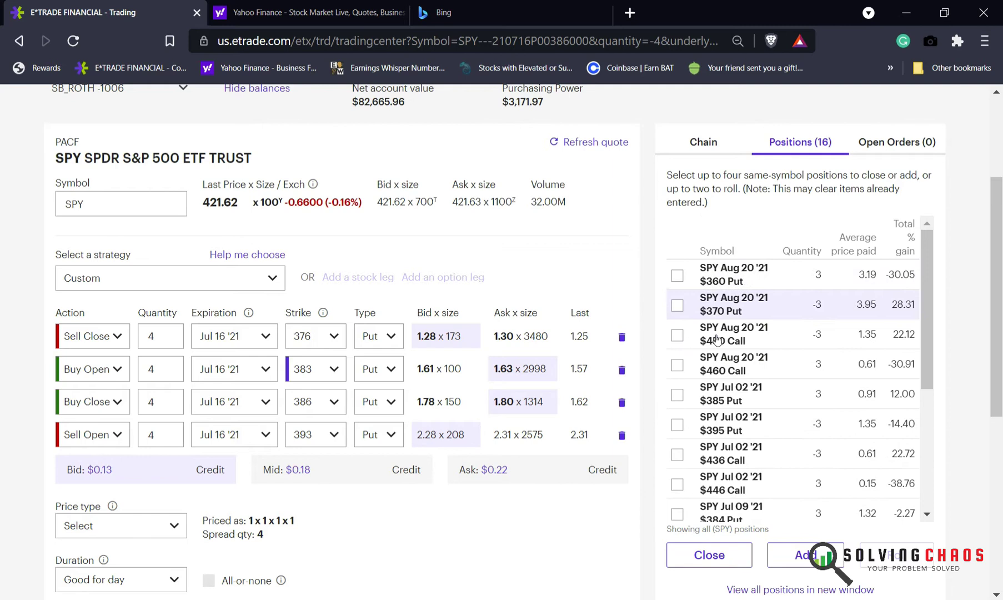
left_click(334, 439)
scroll(320, 388, "down", 2)
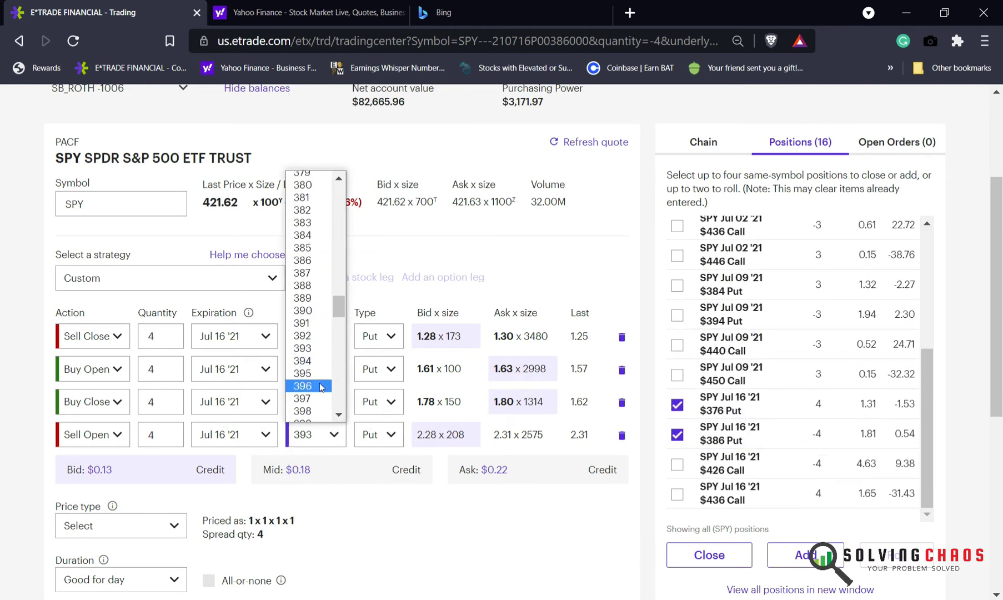
left_click(317, 373)
left_click(335, 370)
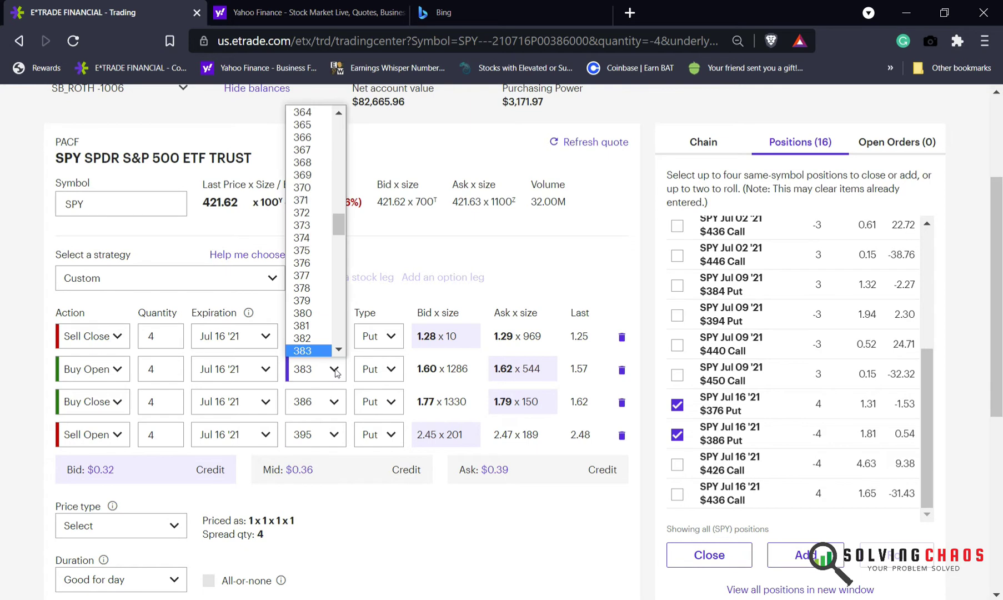
scroll(338, 349, "down", 2)
left_click(314, 306)
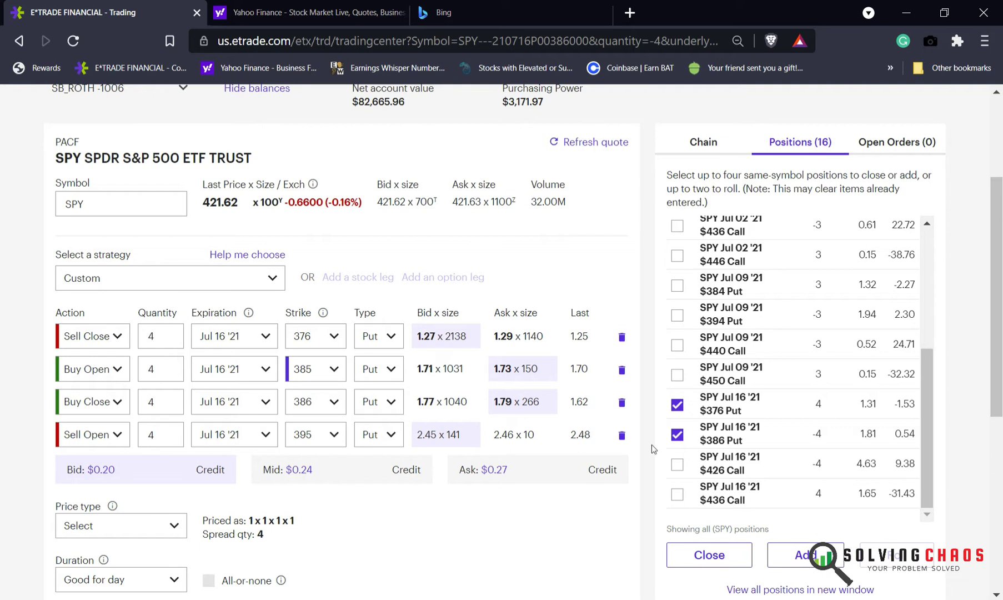
Step: Price the put roll as a $0.24 net credit, good for 60 days
left_click(138, 533)
left_click(130, 569)
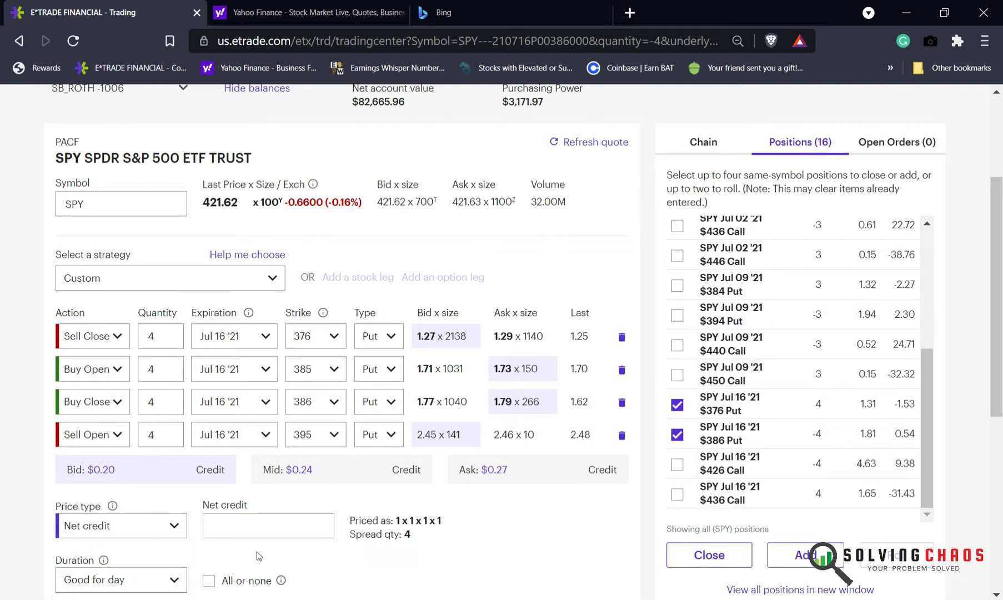
left_click(272, 519)
type(".24")
scroll(379, 451, "down", 2)
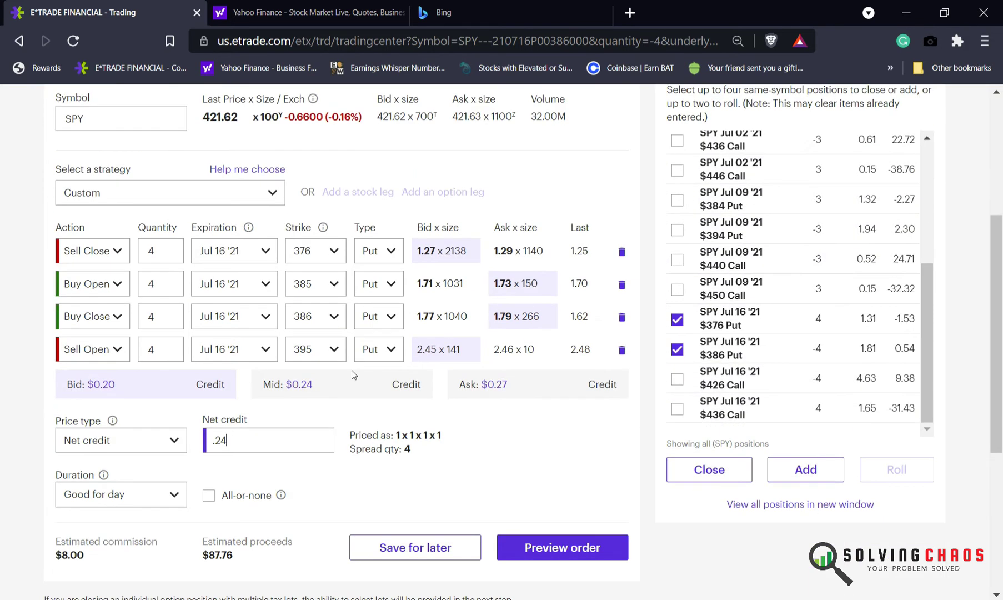
left_click(128, 506)
left_click(181, 526)
Step: Preview and place the four-leg SPY put roll order
left_click(564, 550)
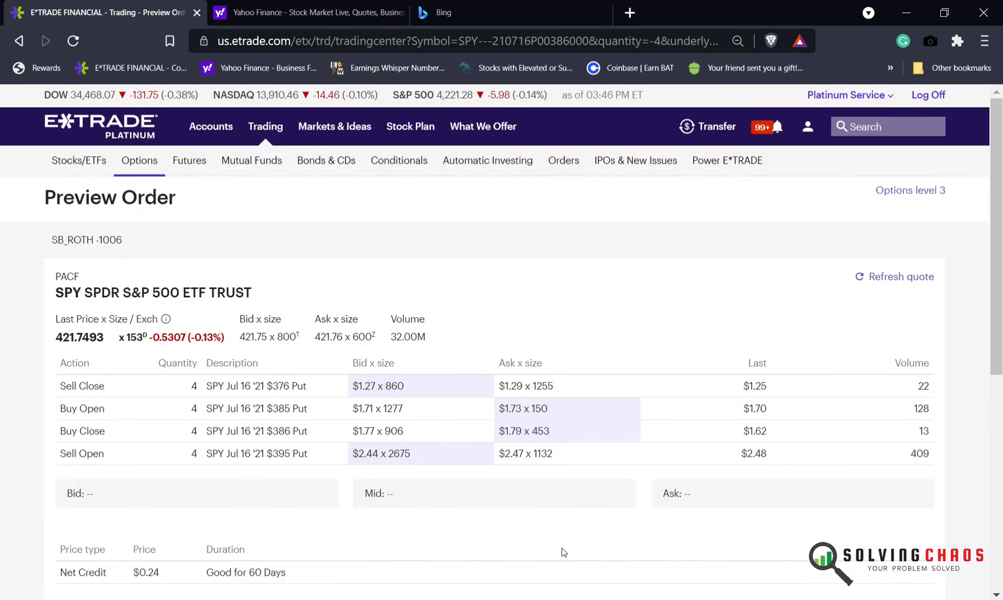
scroll(564, 552, "down", 3)
left_click(910, 576)
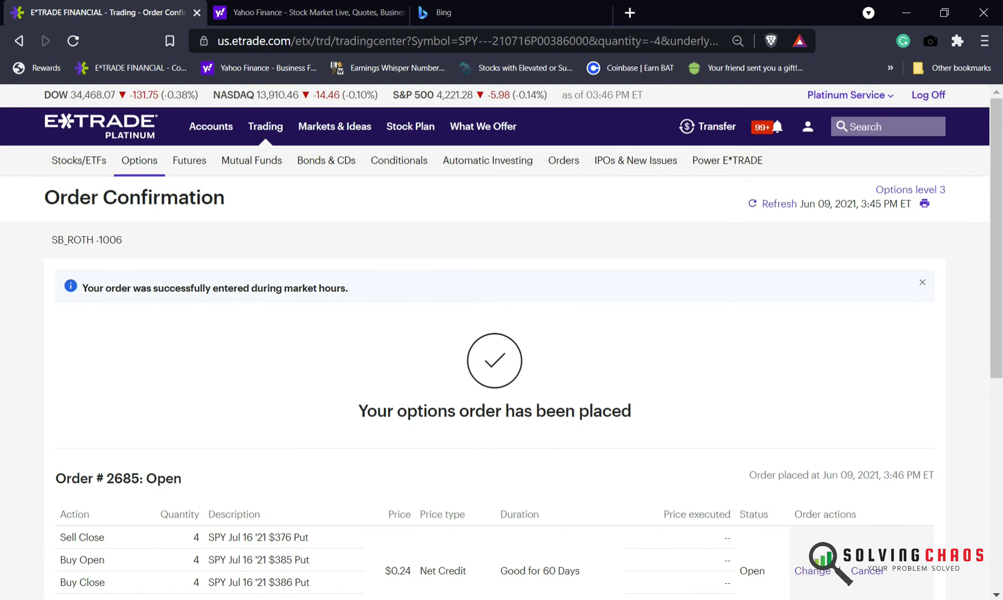
scroll(526, 450, "down", 3)
Step: Start another trade, then select the SPY put roll in Open Orders and refresh
left_click(859, 490)
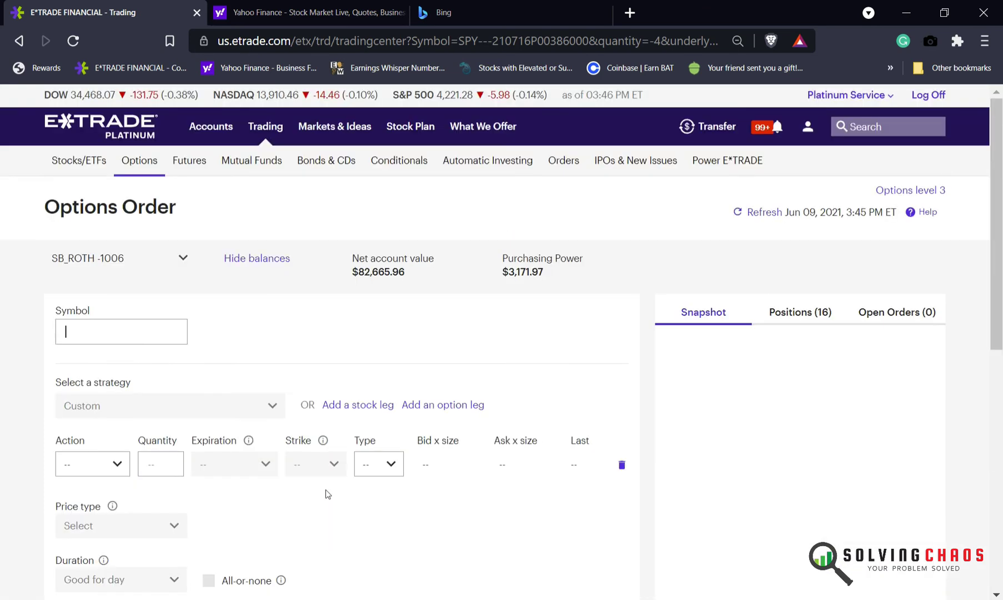
left_click(889, 318)
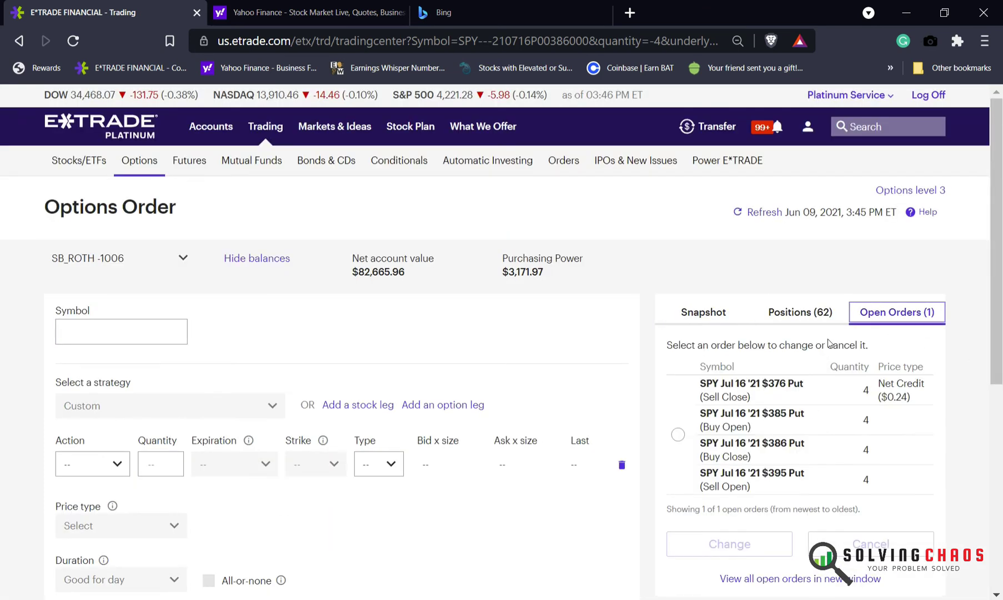
left_click(678, 434)
left_click(751, 213)
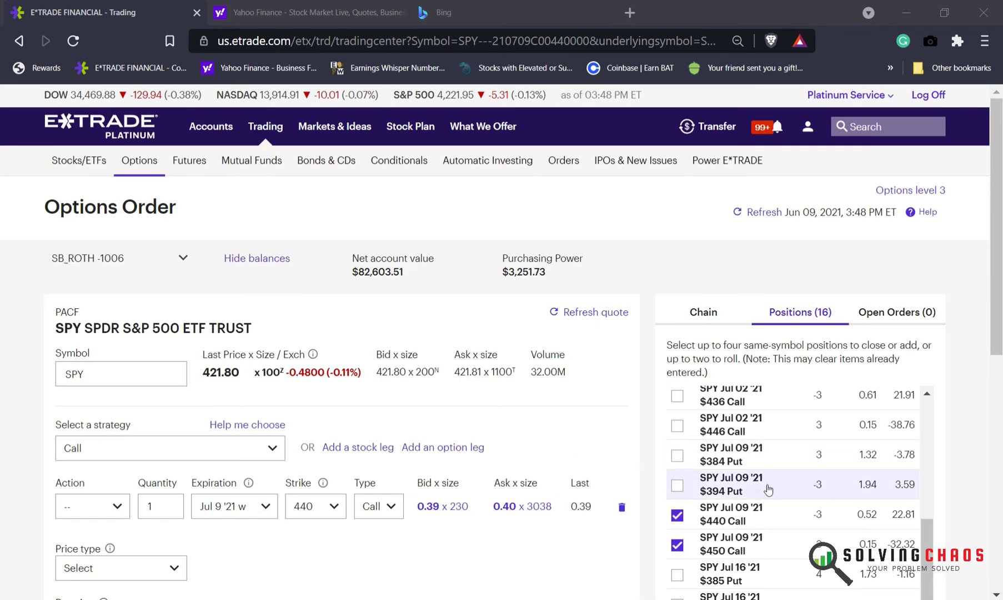
scroll(768, 489, "up", 2)
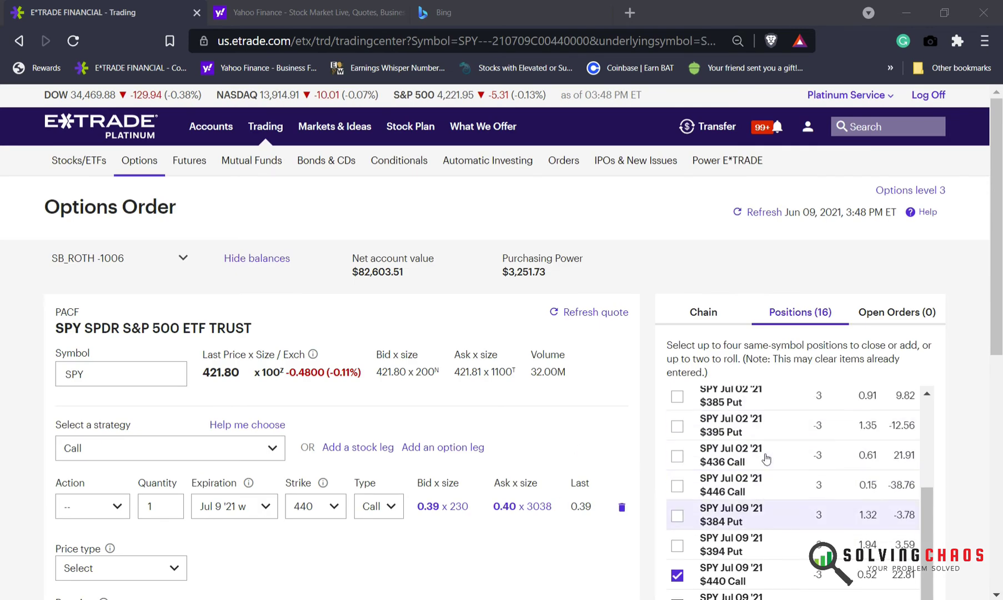
scroll(765, 458, "down", 2)
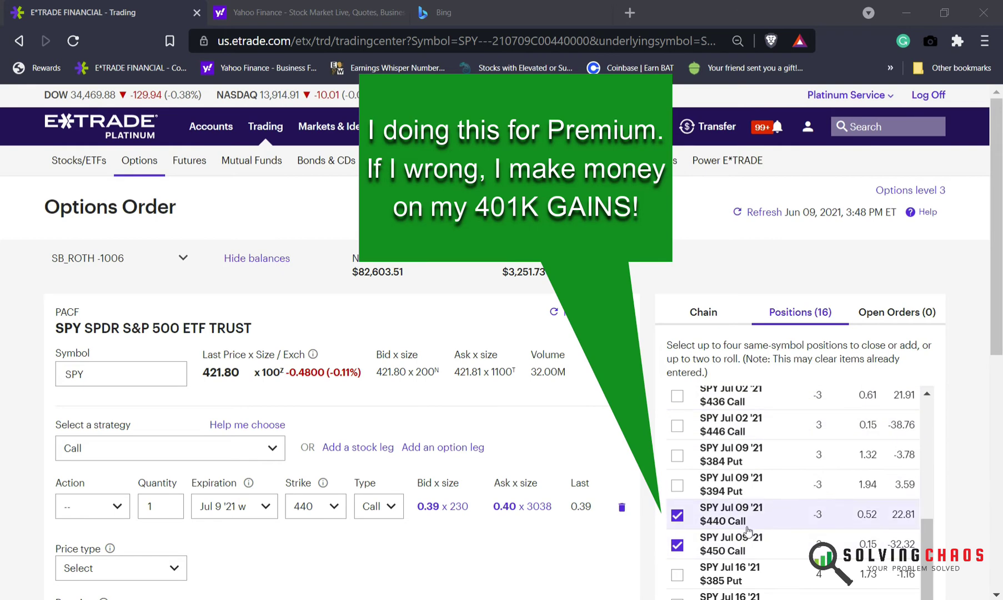
scroll(748, 532, "down", 2)
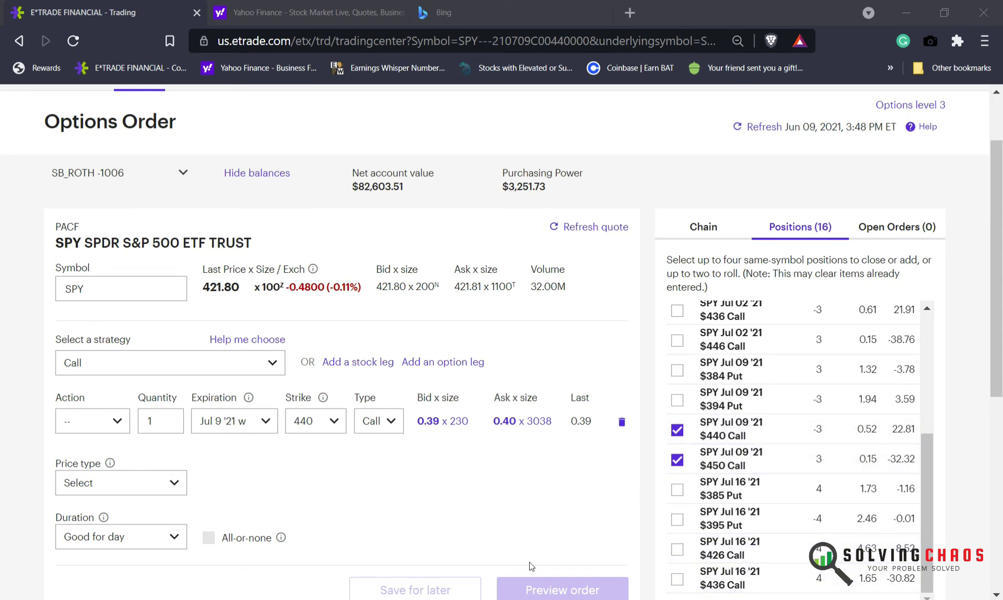
scroll(699, 533, "down", 3)
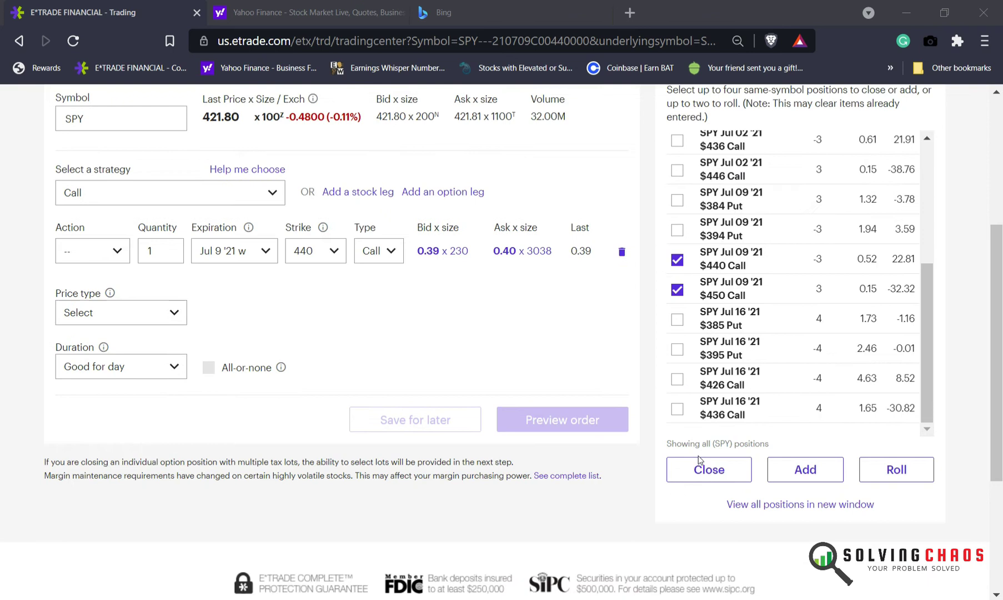
Step: Roll the checked Jul 9 $440 and $450 calls, setting both open legs to Jul 9 '21 w
left_click(868, 479)
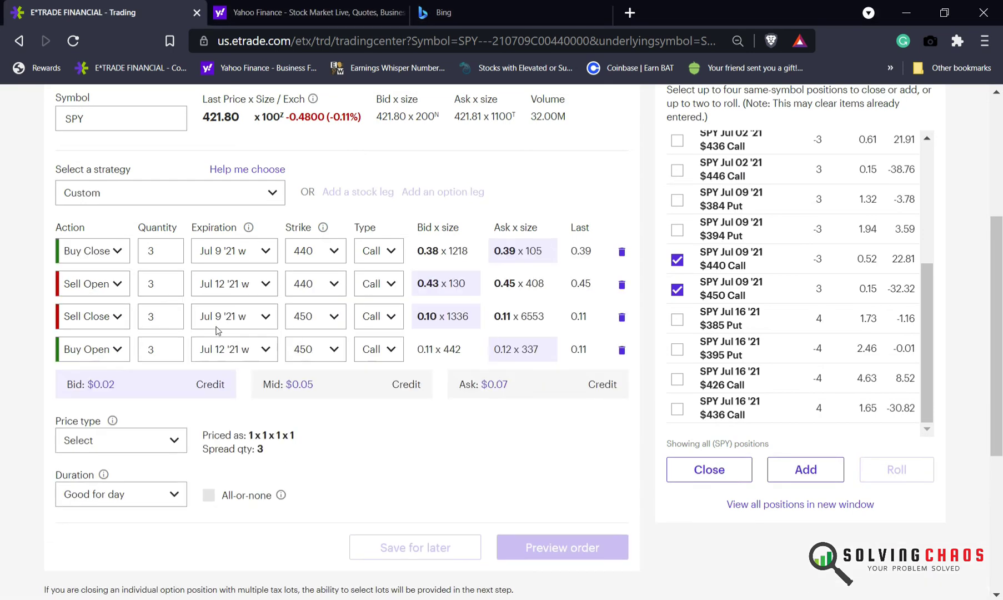
left_click(237, 285)
left_click(234, 476)
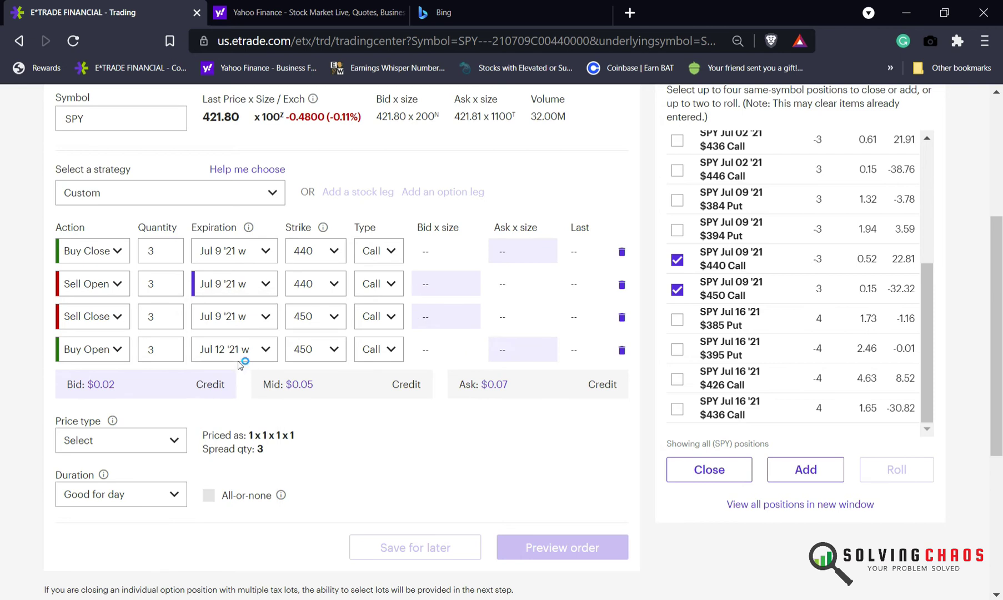
left_click(239, 355)
left_click(242, 268)
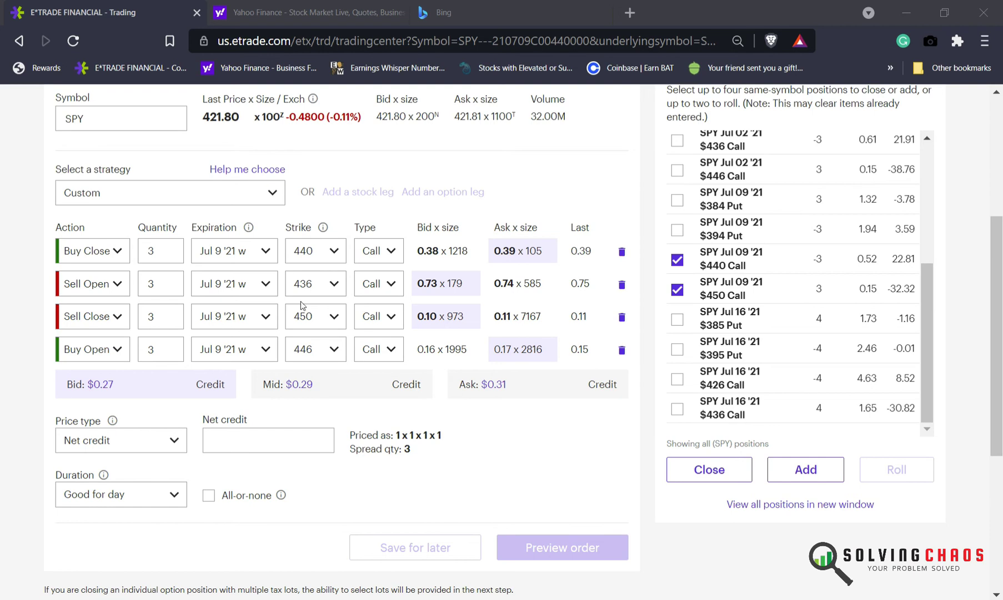
Step: Enter a $0.28 net credit for the call roll, good for 60 days
left_click(245, 441)
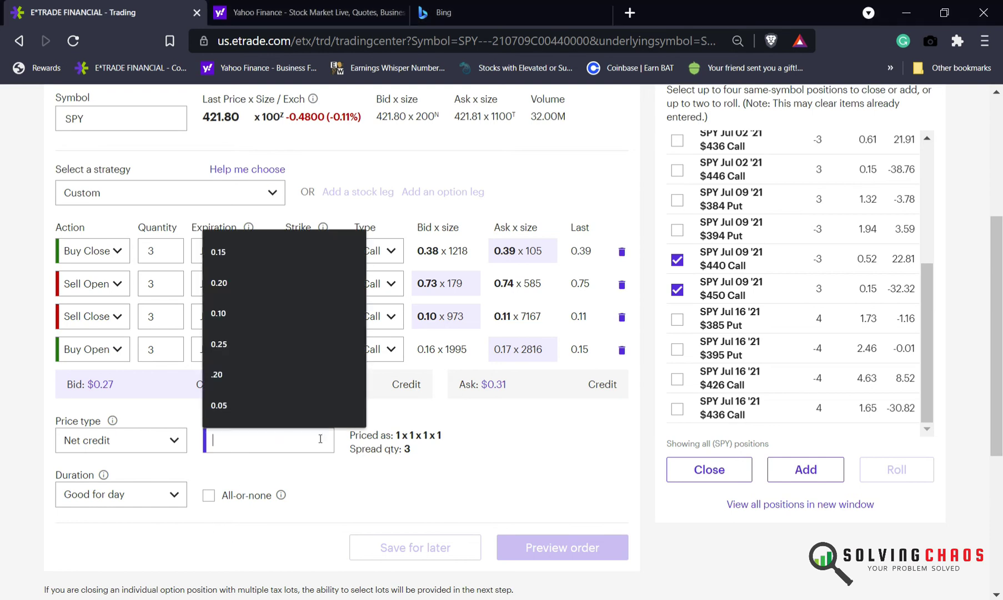
left_click(410, 405)
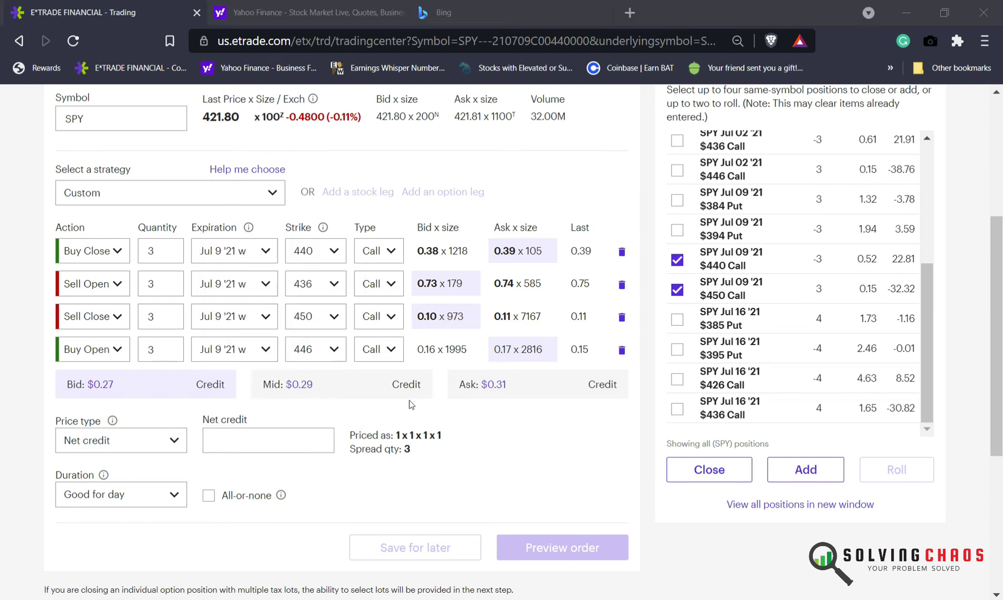
left_click(239, 448)
type(".28")
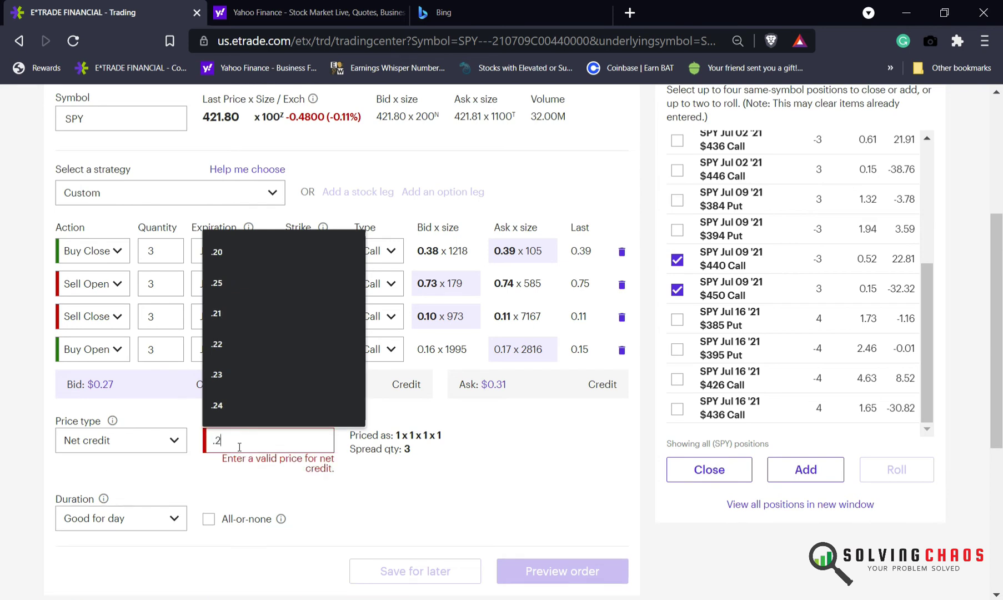
left_click(115, 499)
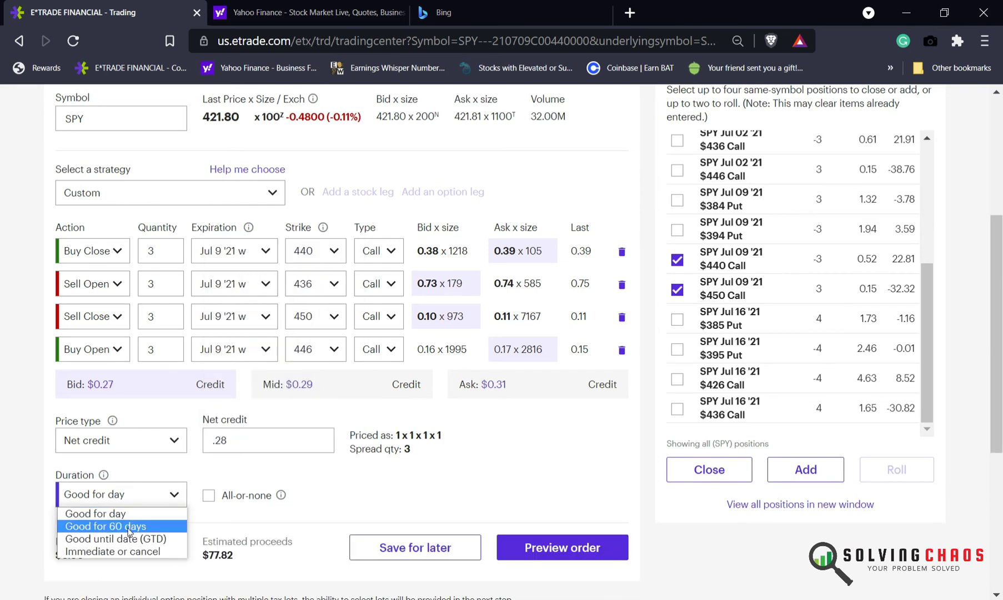
left_click(131, 527)
Step: Preview and place the SPY call spread roll order
left_click(563, 549)
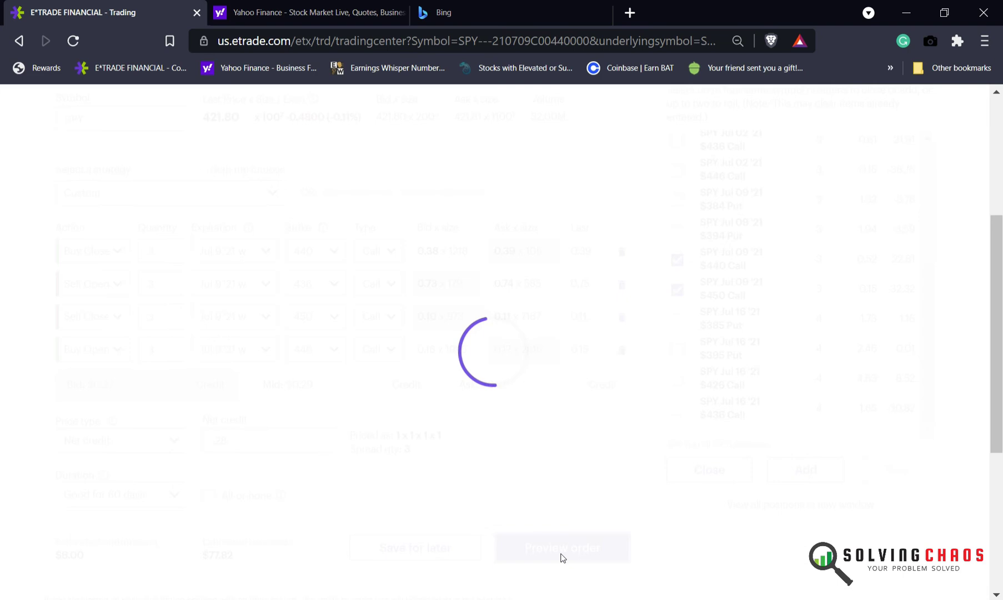
scroll(559, 530, "down", 2)
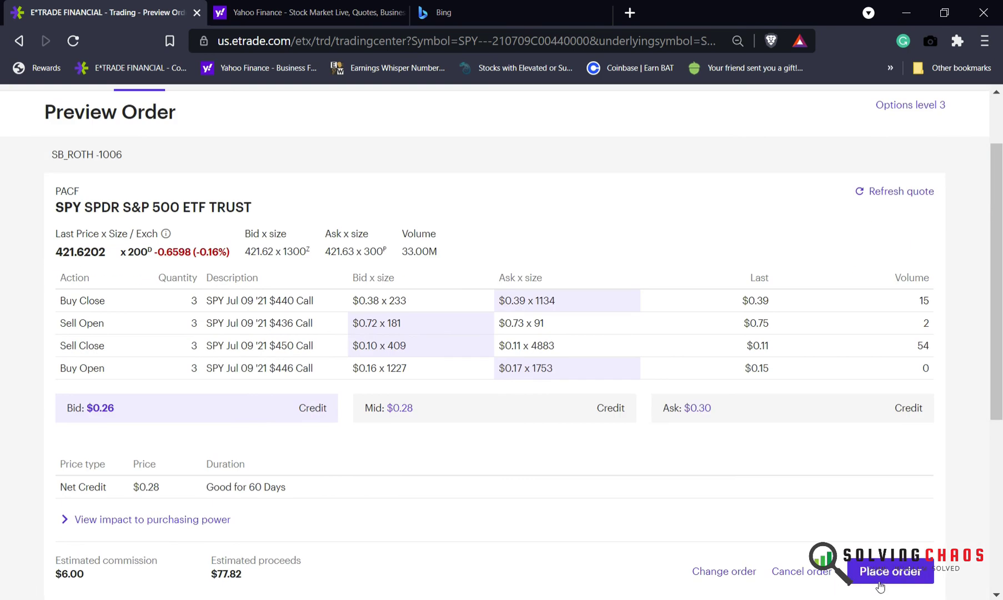
left_click(878, 575)
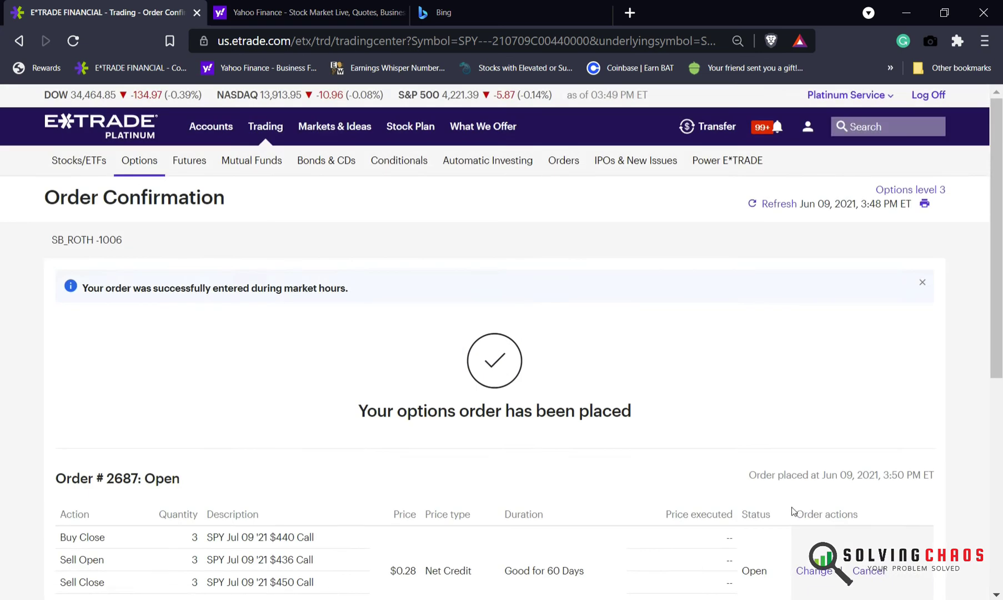
scroll(796, 511, "down", 2)
Step: From a new order form, open the pending SPY call roll in Open Orders for changing
left_click(808, 582)
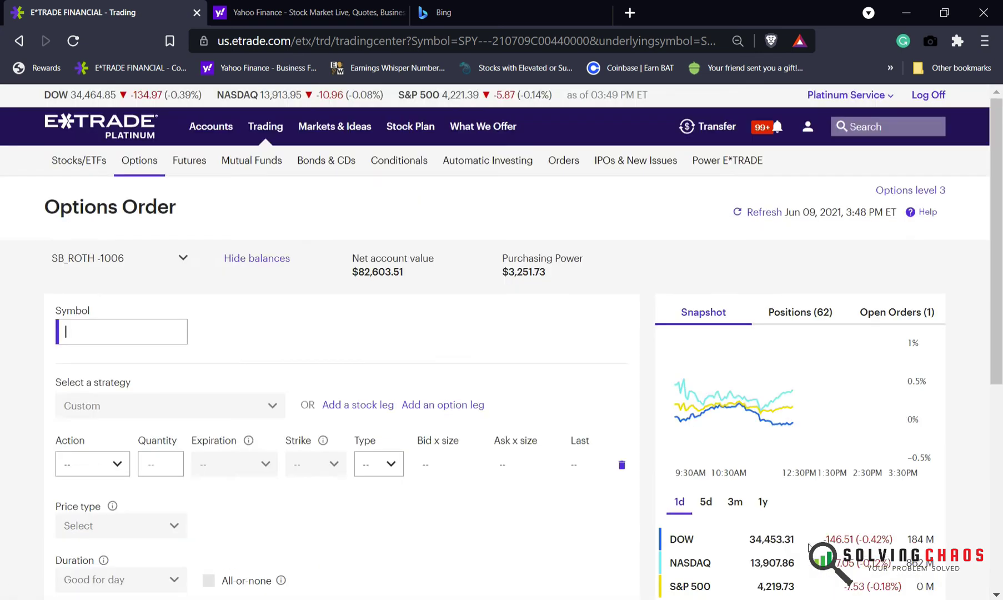
left_click(895, 317)
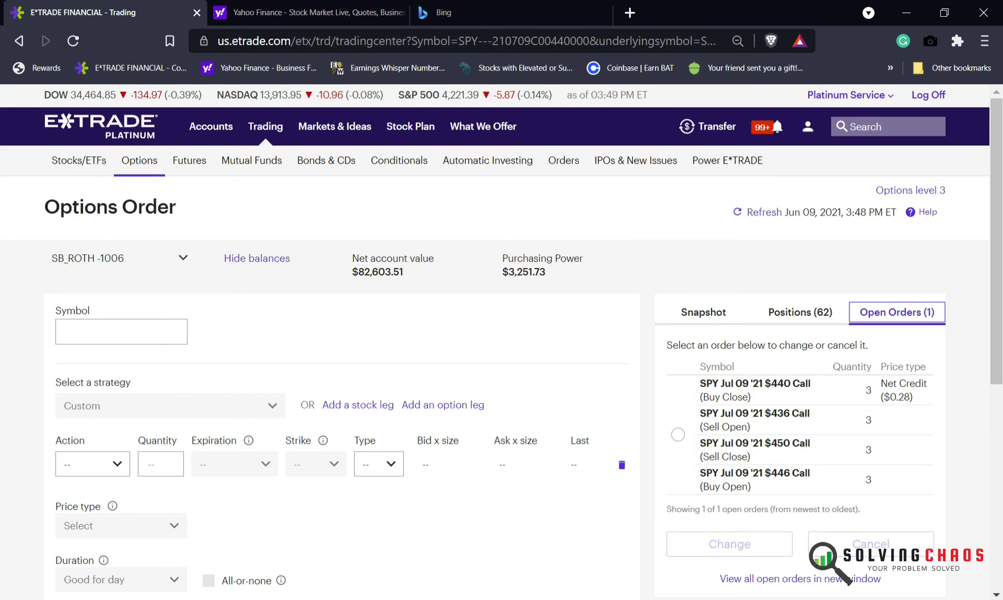
left_click(678, 434)
left_click(726, 543)
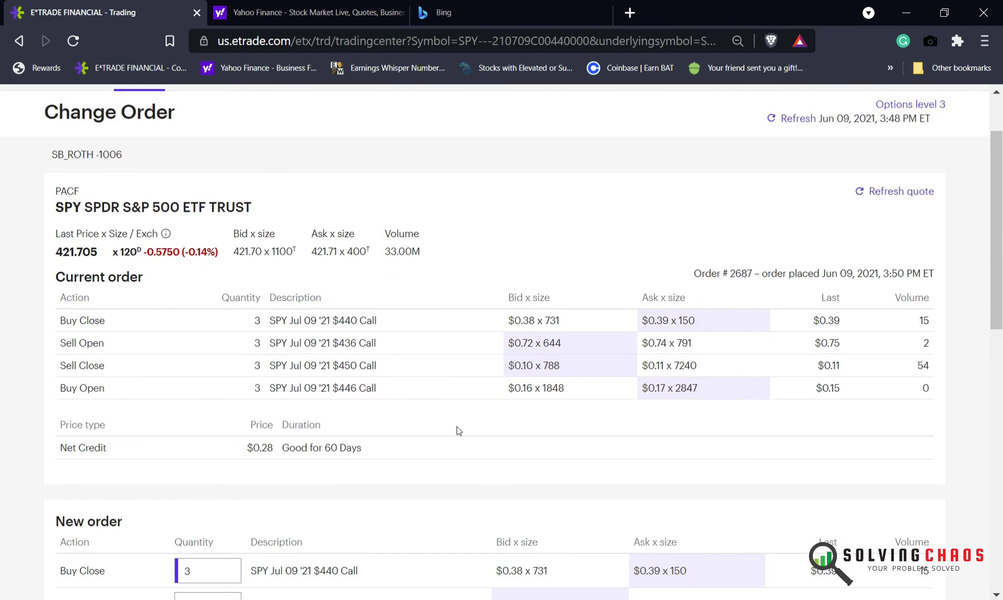
Step: Change the net credit from 0.28 to 0.26 and preview the modified order
scroll(457, 428, "down", 5)
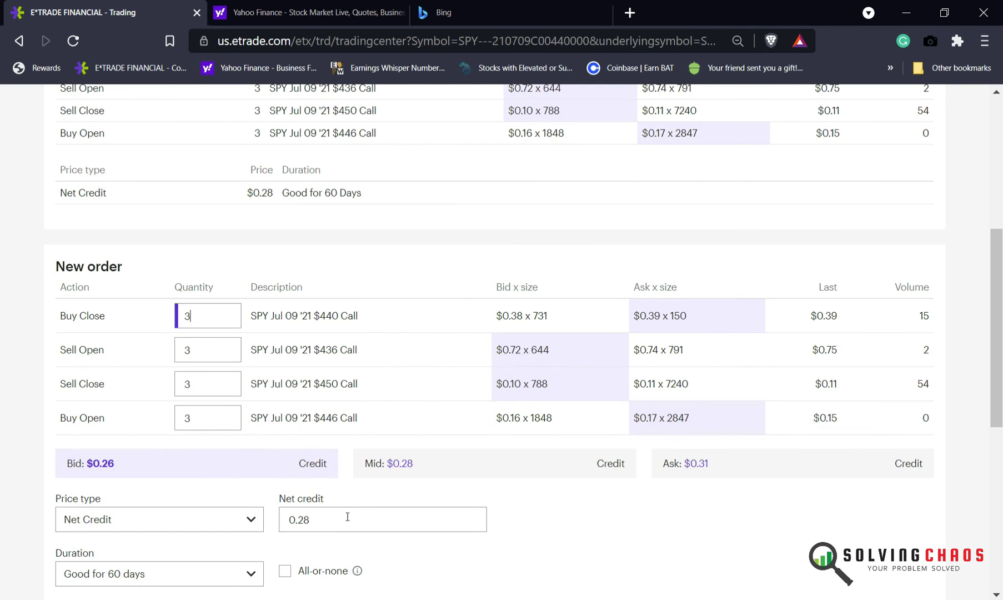
left_click(348, 518)
key("BackSpace")
type("6")
scroll(559, 542, "down", 2)
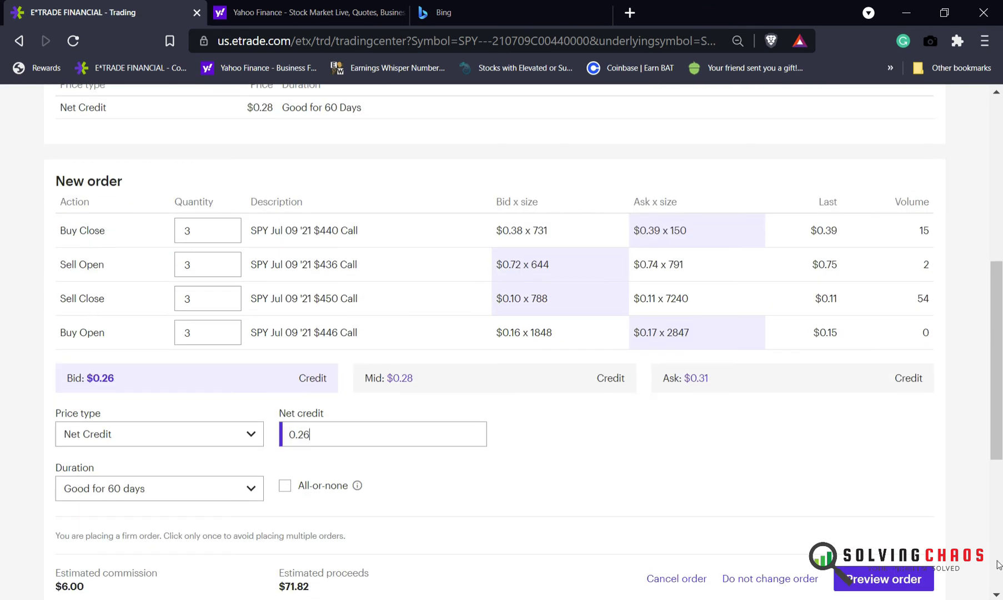
left_click(889, 579)
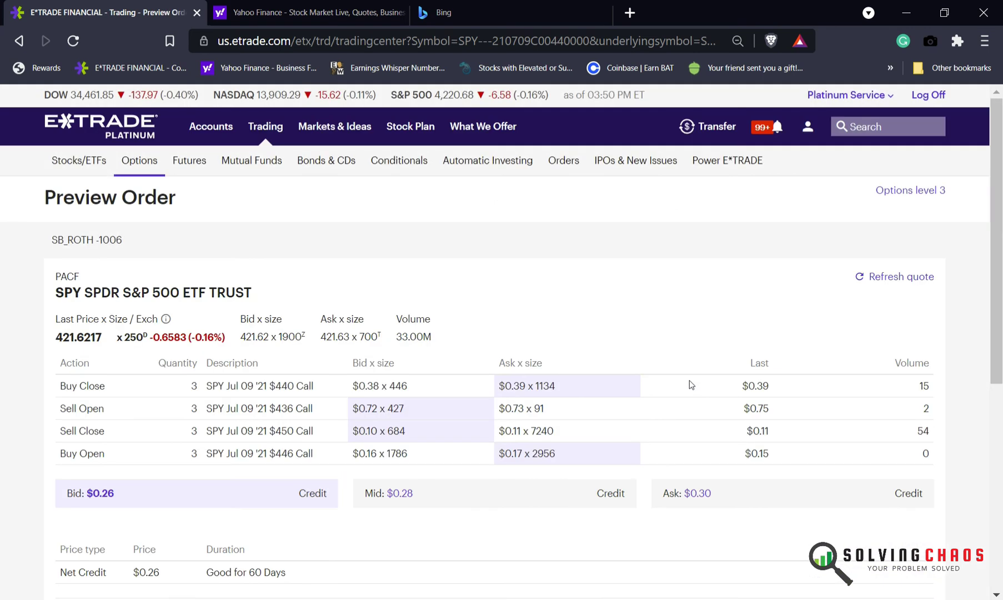
scroll(696, 386, "down", 4)
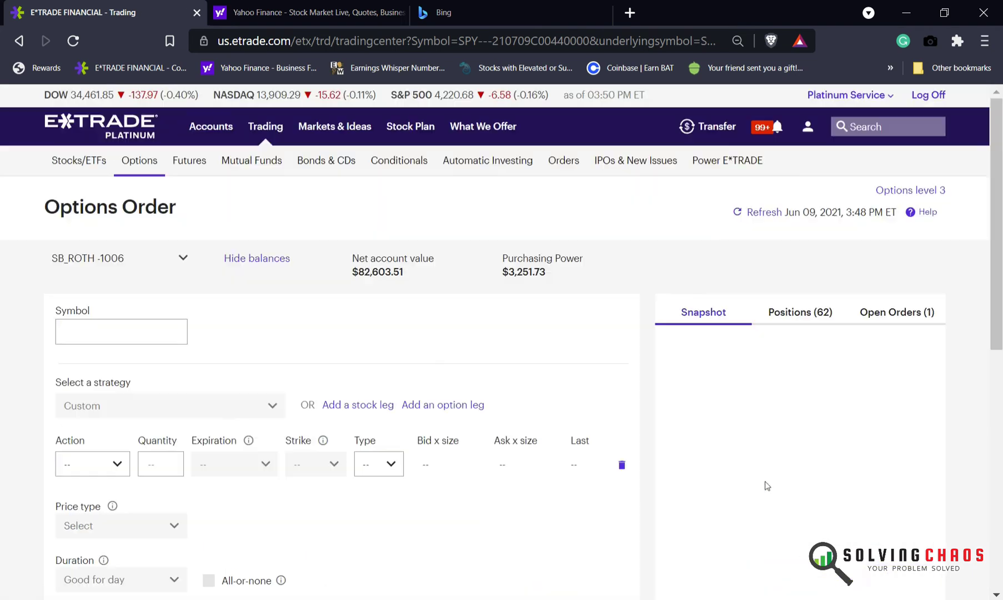
Step: Refresh the open orders until only the Visa Jul 16 '21 put roll at $0.24 net credit remains
left_click(903, 313)
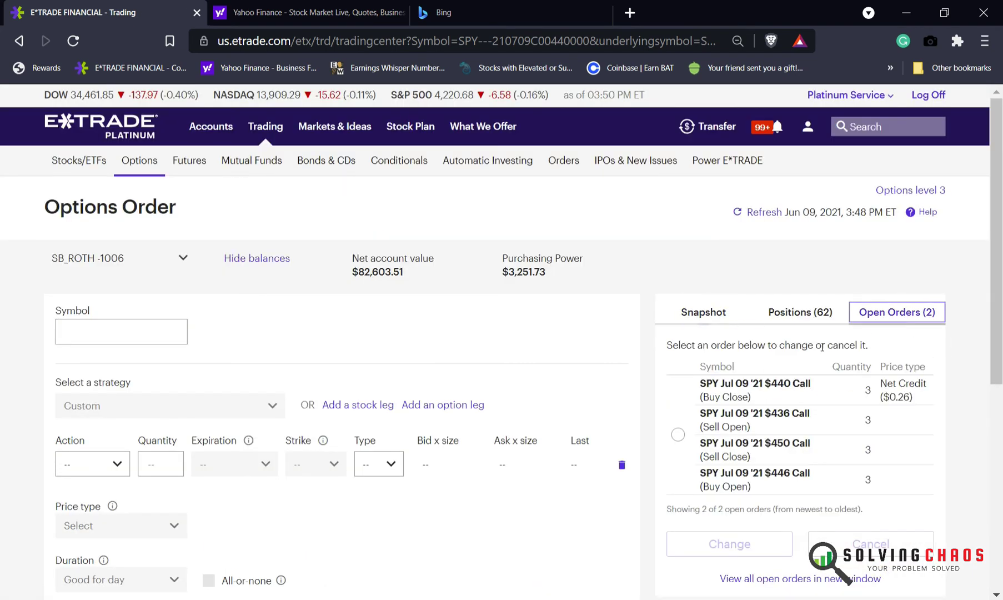
left_click(764, 212)
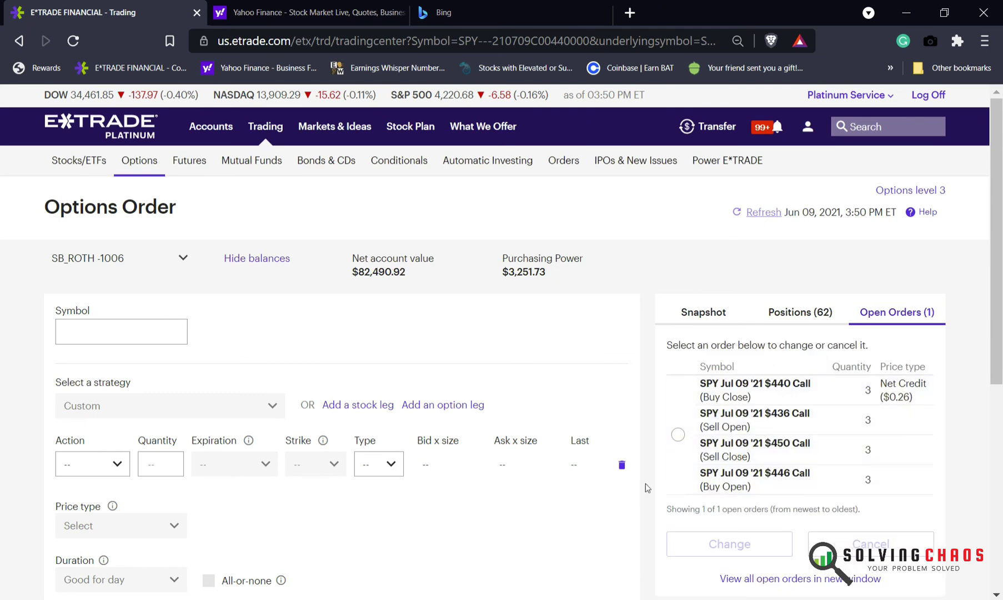
left_click(762, 214)
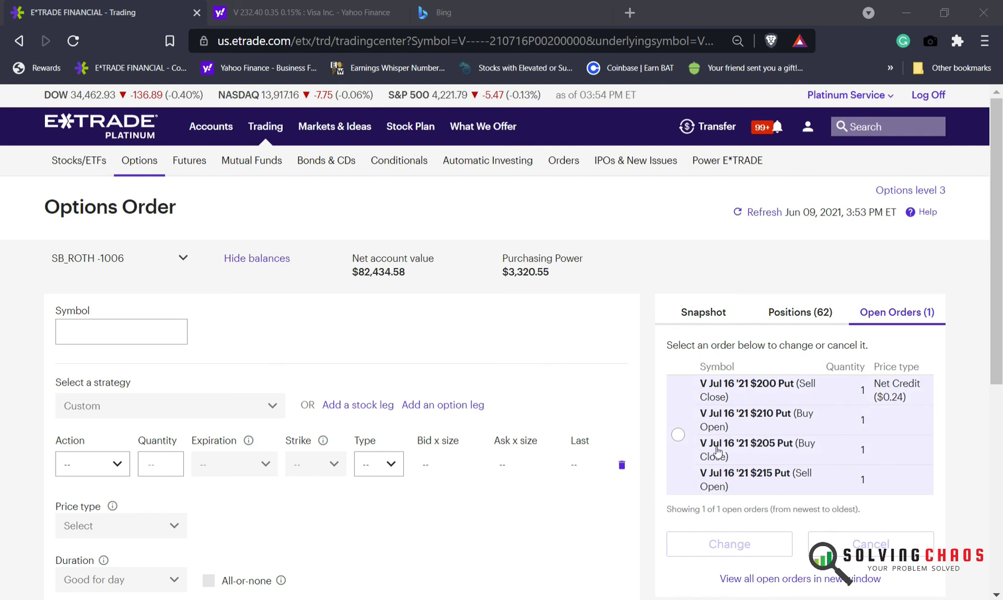
Step: Open the pending Visa put spread roll for changing and lower its net credit to $0.20
left_click(676, 434)
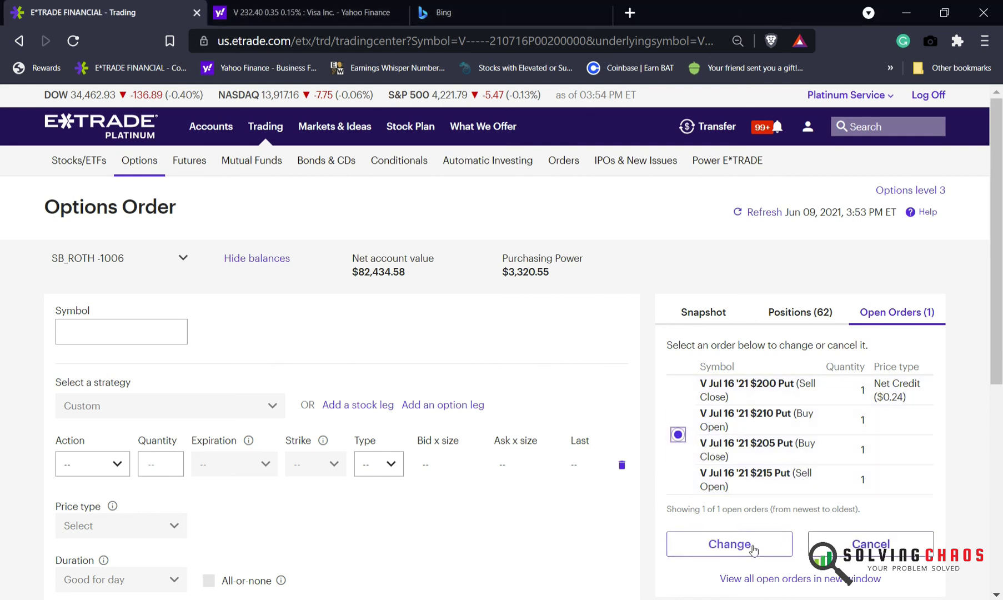
left_click(728, 545)
scroll(356, 454, "down", 5)
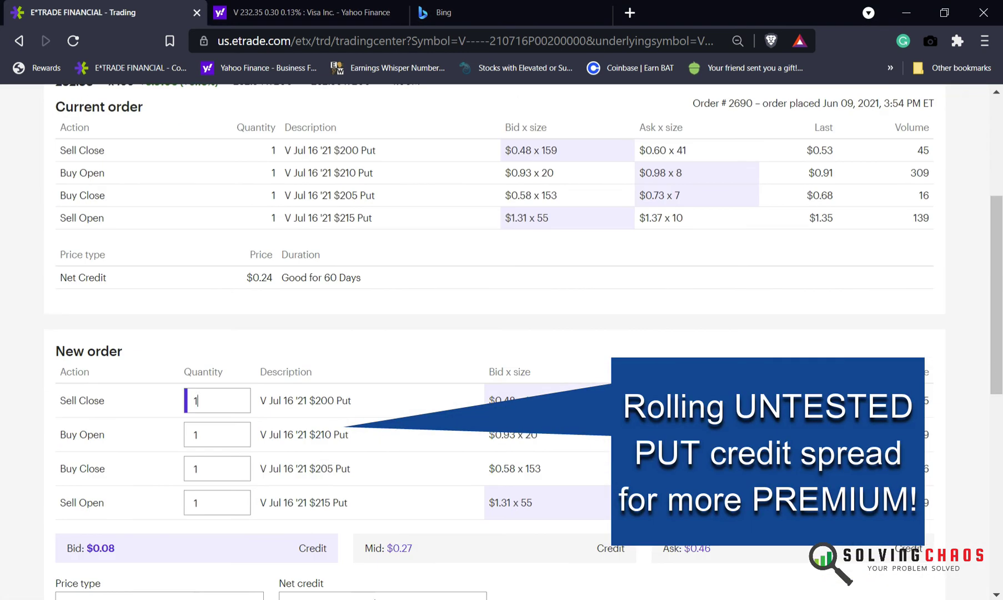
scroll(350, 547, "down", 3)
left_click(334, 439)
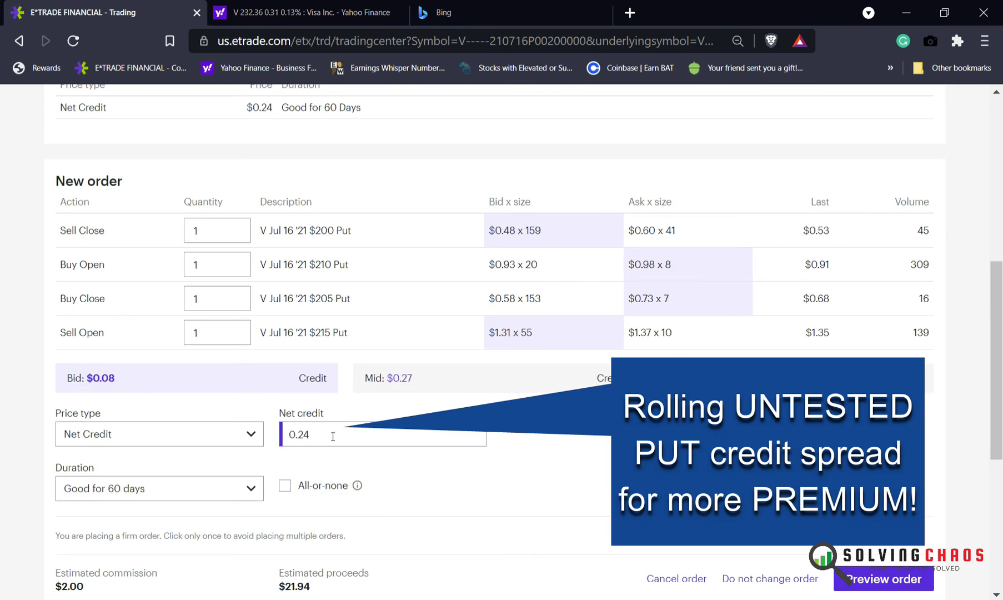
key("BackSpace")
type("0")
Step: Preview and place the re-priced $0.20 Visa order, then start a fresh trade
scroll(333, 437, "down", 2)
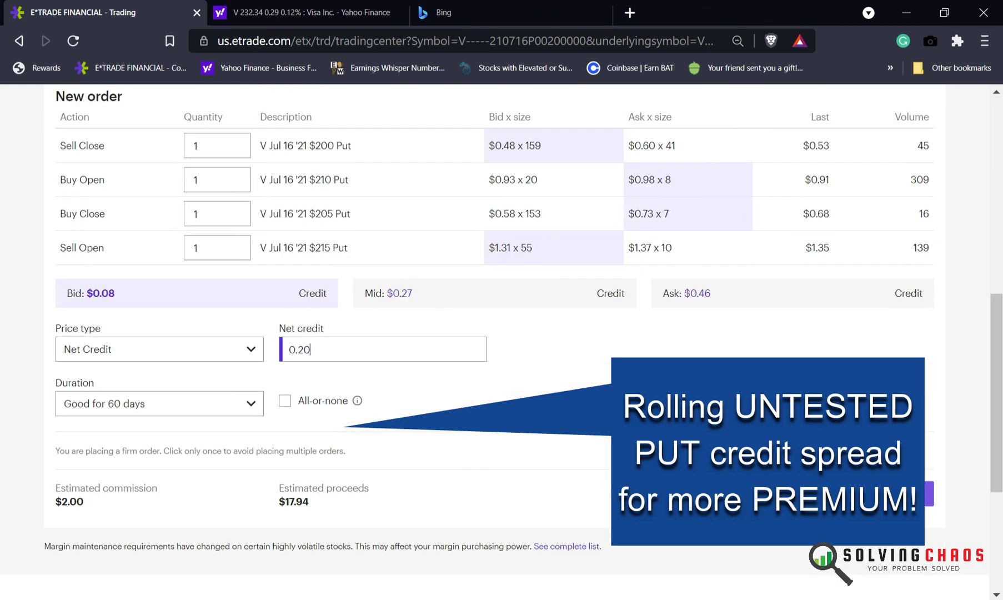
left_click(894, 494)
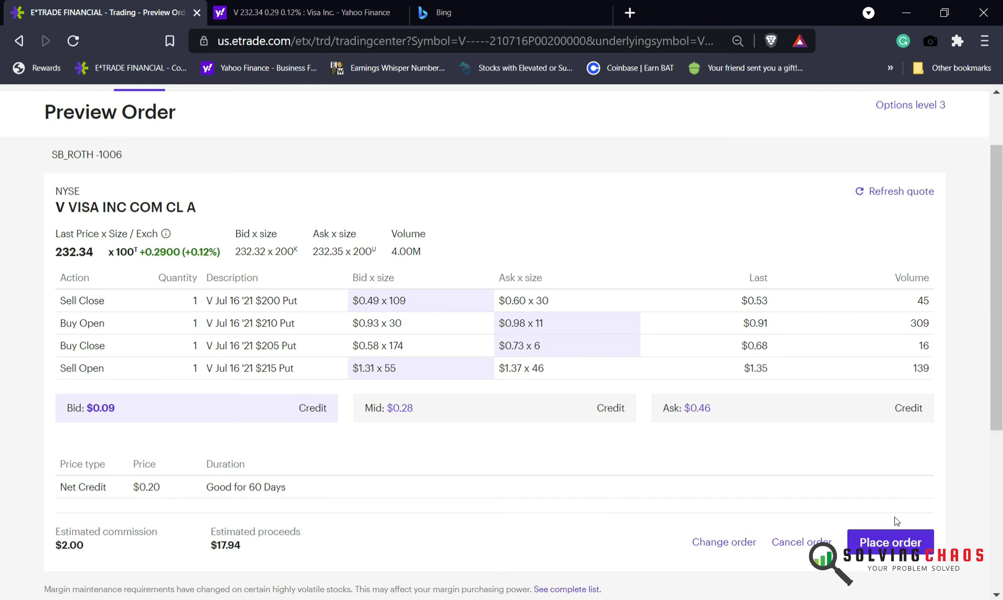
left_click(894, 540)
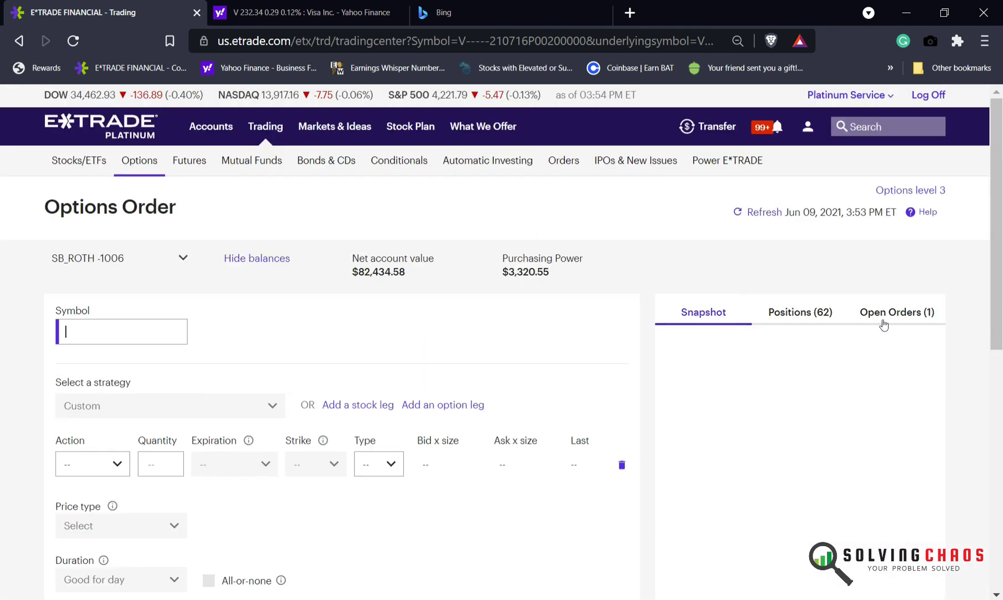
left_click(883, 316)
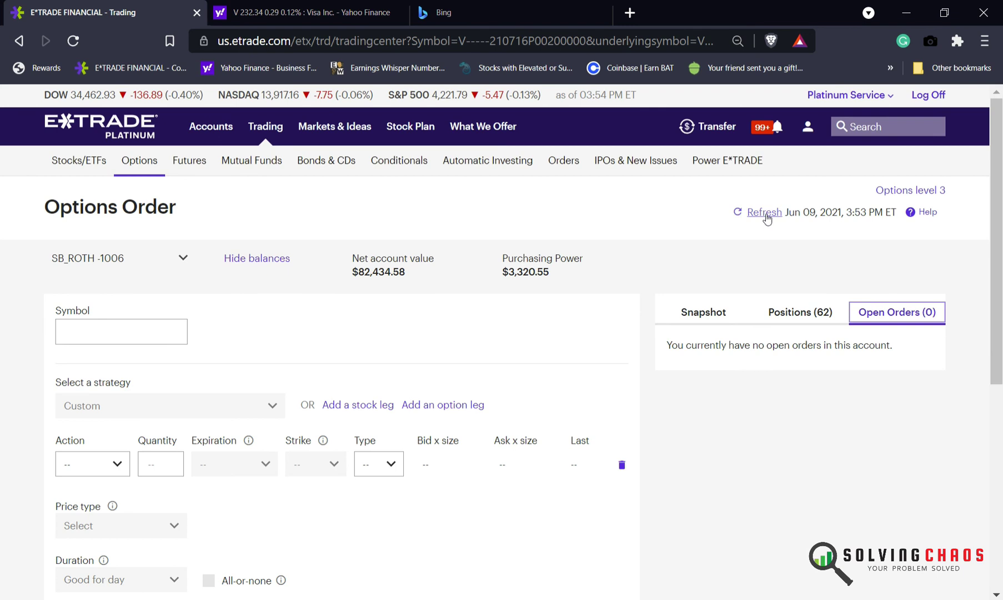
Step: Open the full alerts inbox from the bell alerts to see the executed Visa put fills
left_click(777, 126)
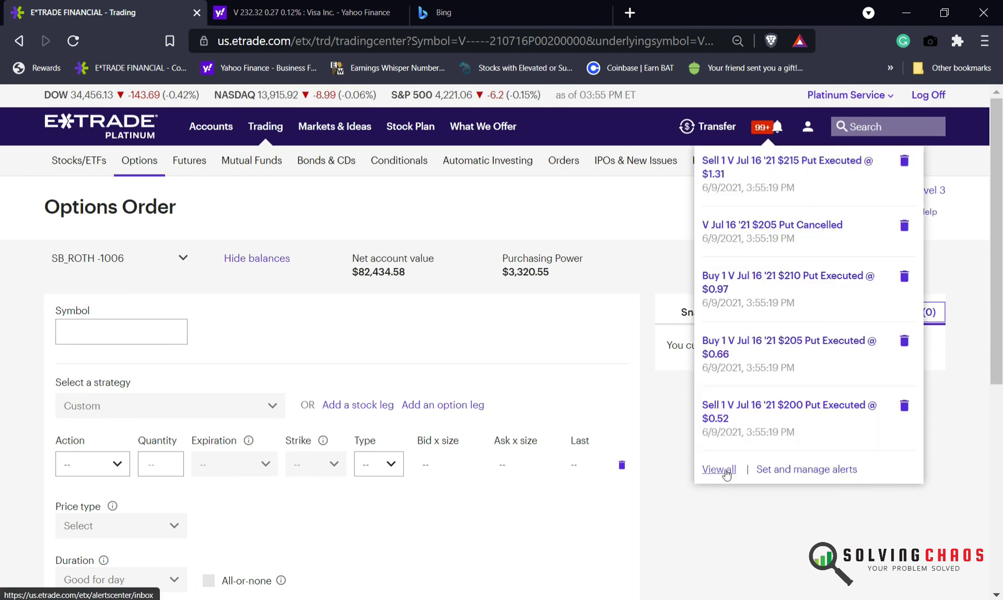
left_click(725, 471)
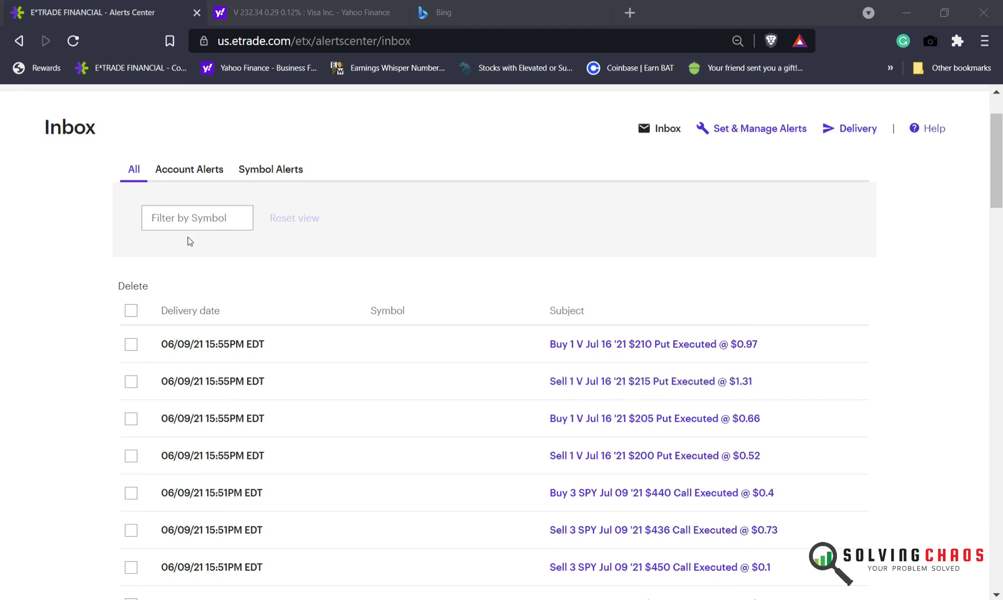
Step: Scroll through the alerts inbox to review the executed order fills
scroll(188, 237, "up", 2)
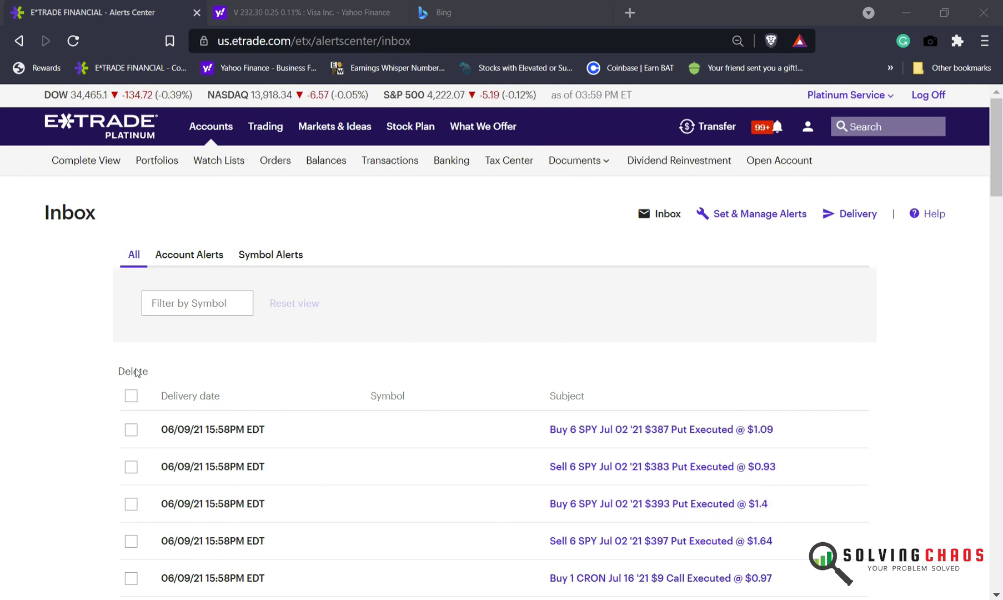
scroll(103, 372, "down", 2)
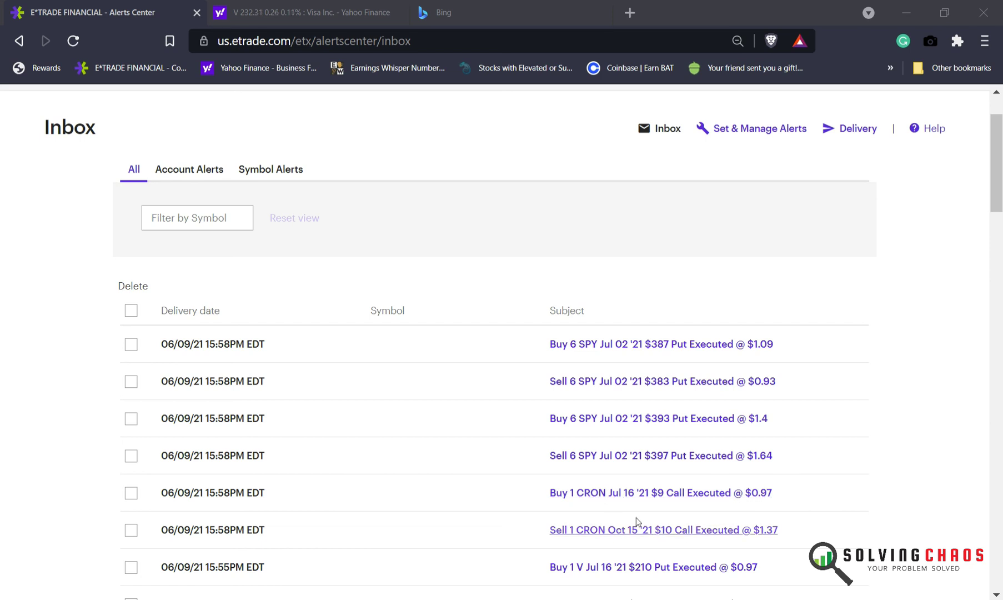
scroll(388, 466, "up", 1)
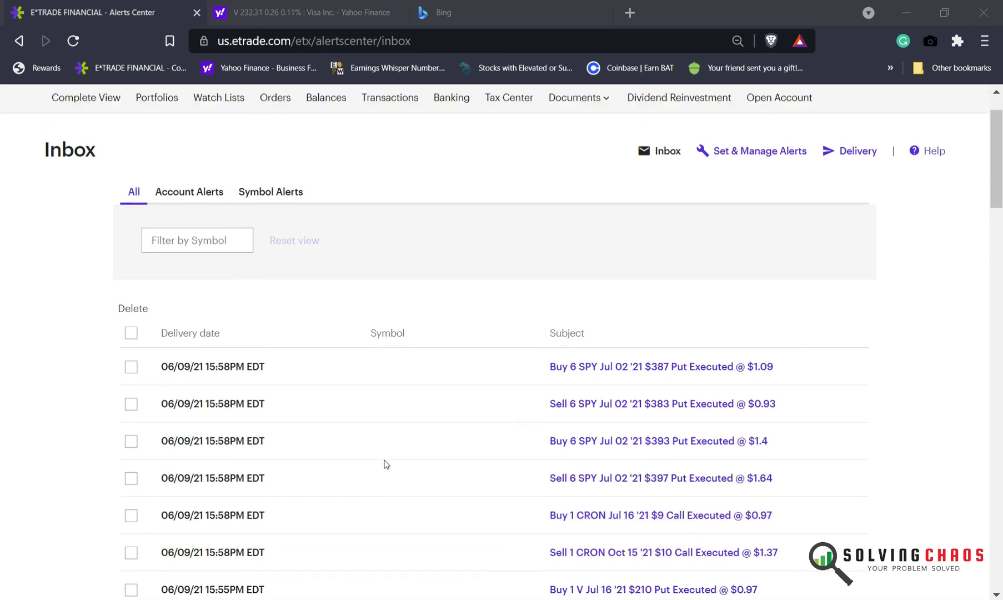
scroll(386, 464, "up", 1)
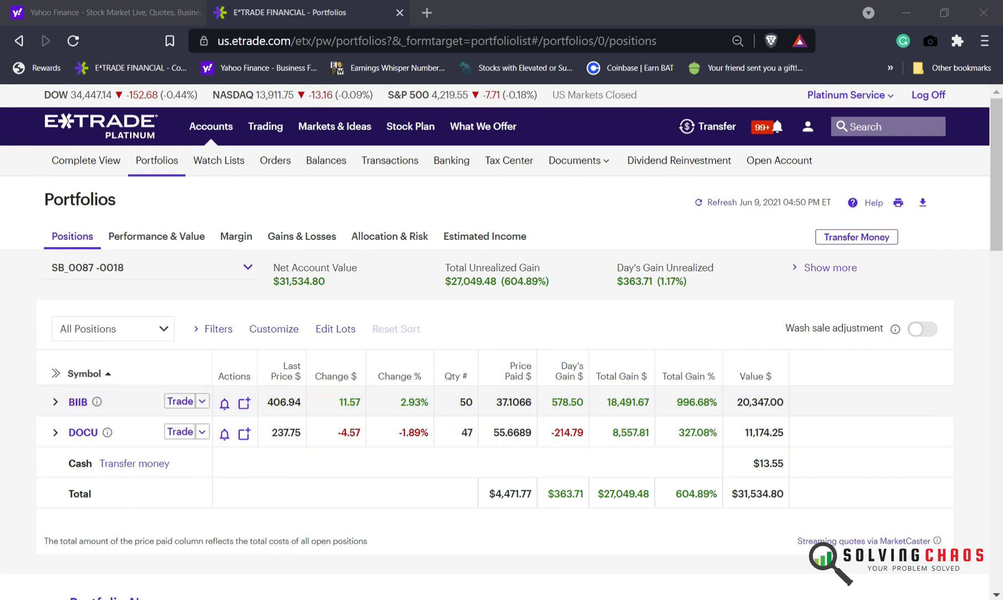
Step: Switch to the Yahoo Finance tab and reload its home page
key("ctrl+shift+Tab")
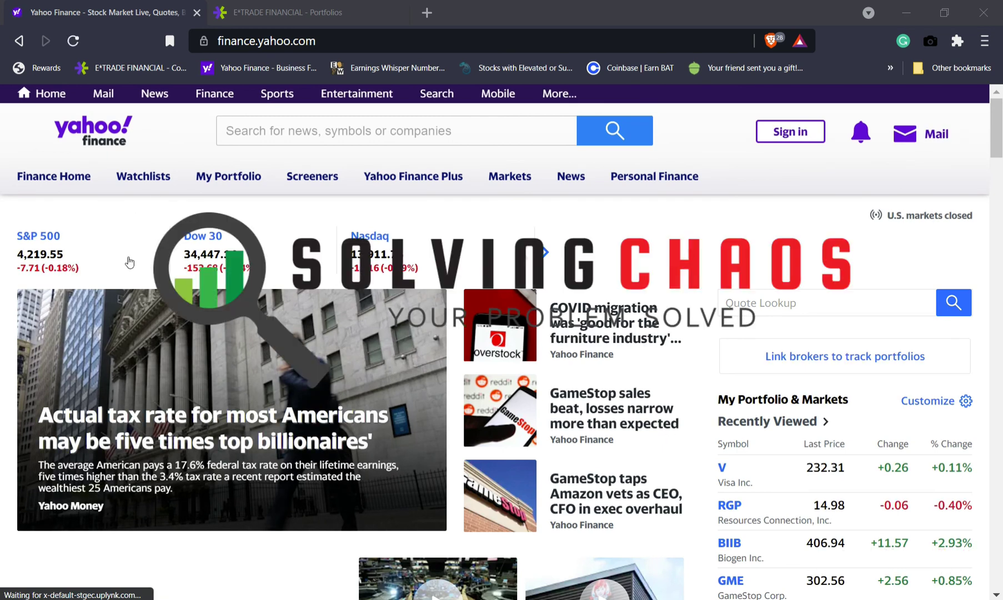
left_click(132, 176)
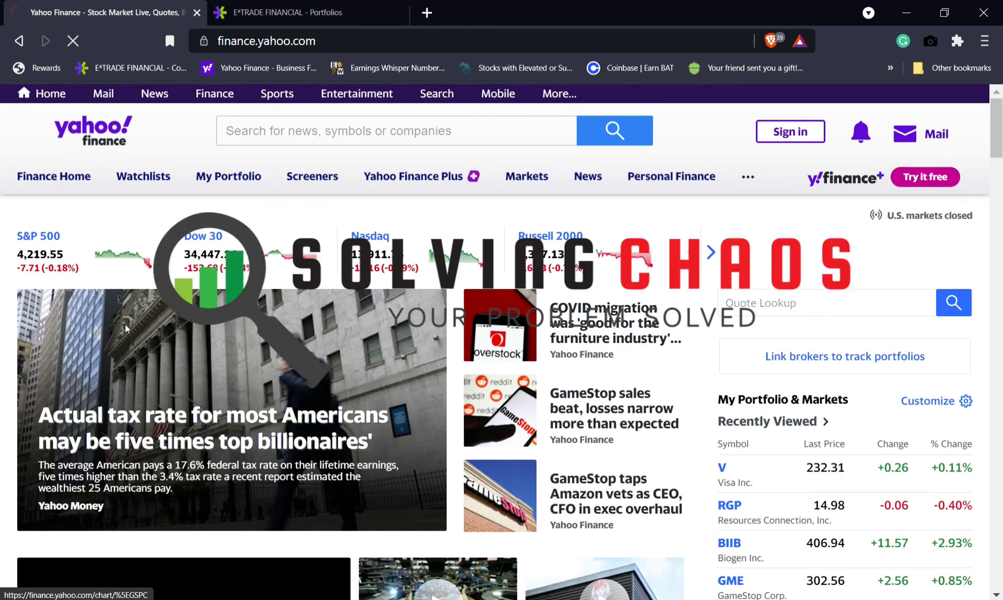